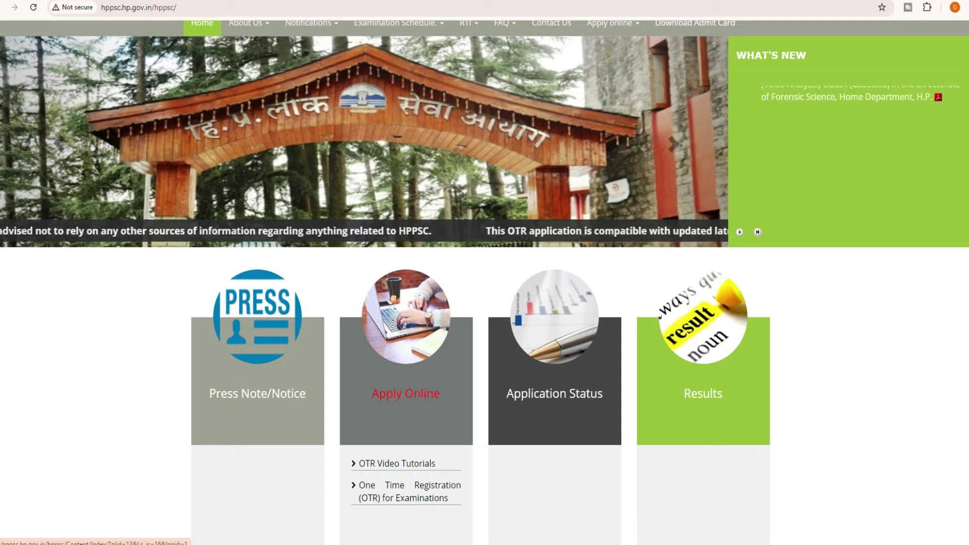
Open the Apply Online card on the HPPSC home page.
click(406, 394)
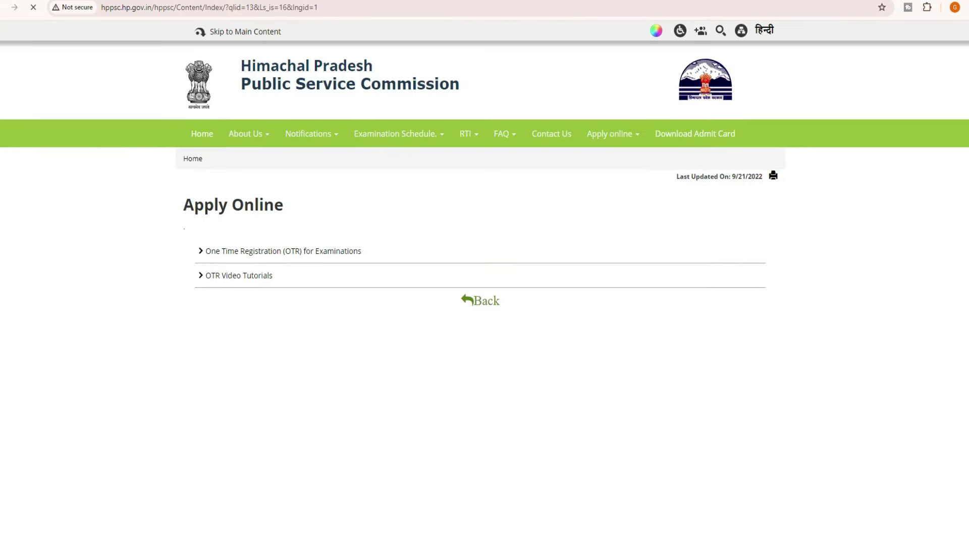
Zoom in and open 'One Time Registration (OTR) for Examinations' to reach the applicant sign-in page.
key(ctrl+plus)
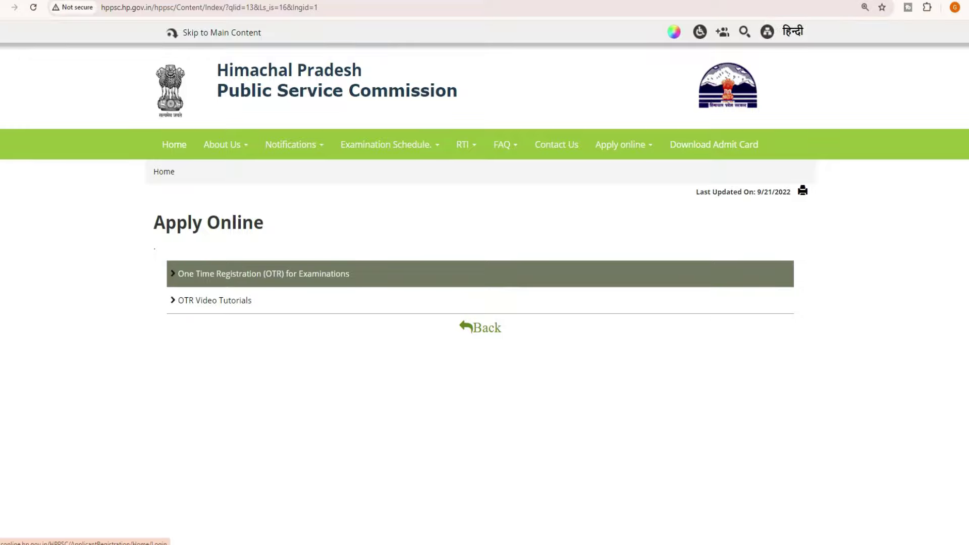
click(263, 274)
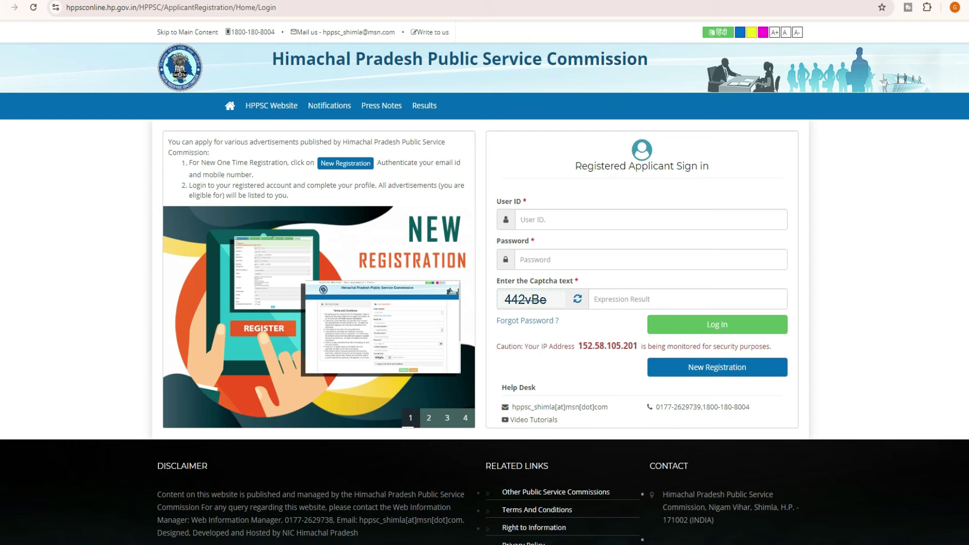
Enlarge the Registered Applicant Sign in page and start a New Registration.
key(ctrl+plus)
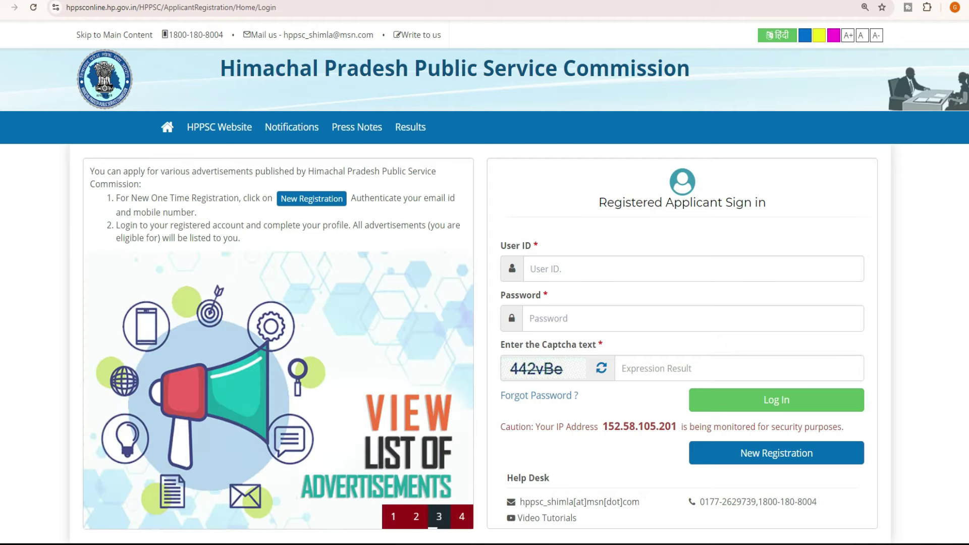
scroll(484, 283, down, 1)
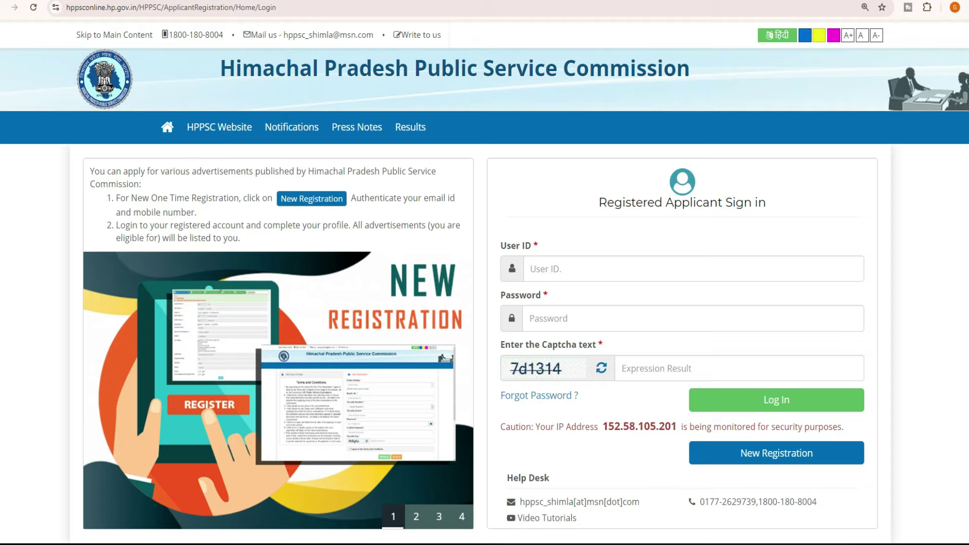
mouse_move(651, 444)
mouse_down()
mouse_move(742, 486)
mouse_move(904, 442)
mouse_move(737, 423)
mouse_move(646, 438)
mouse_up()
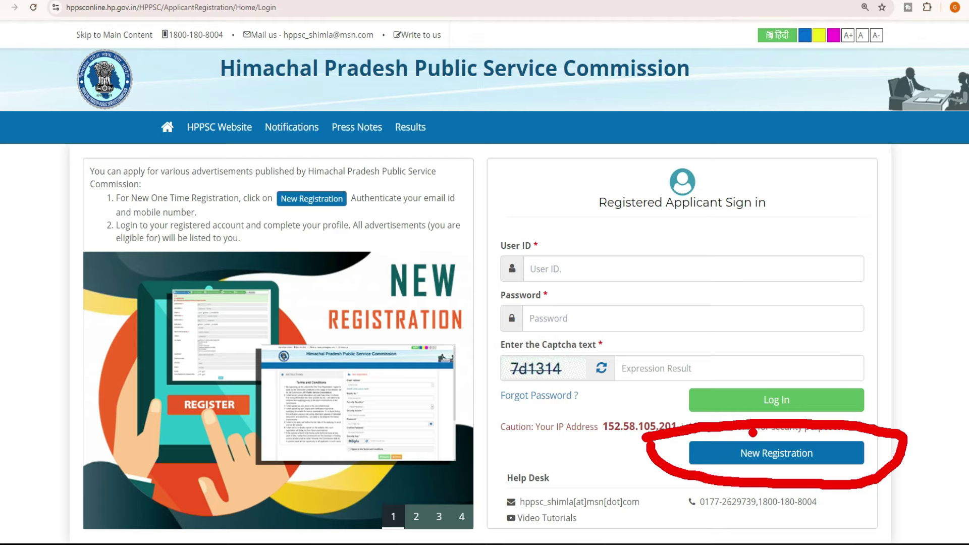
drag(753, 430, 800, 391)
click(776, 453)
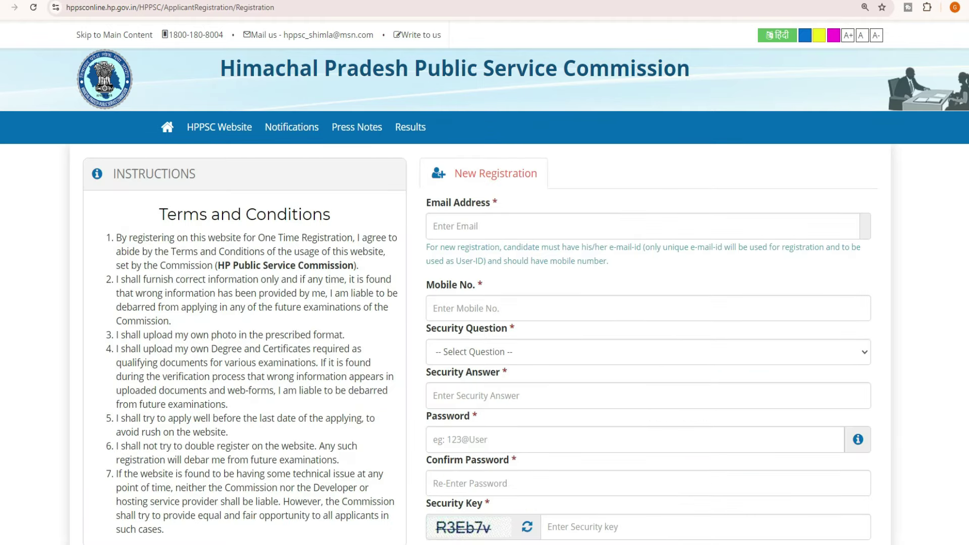
Enter the email and mobile number and choose 'Which was your first pet?' as security question.
scroll(485, 283, down, 1)
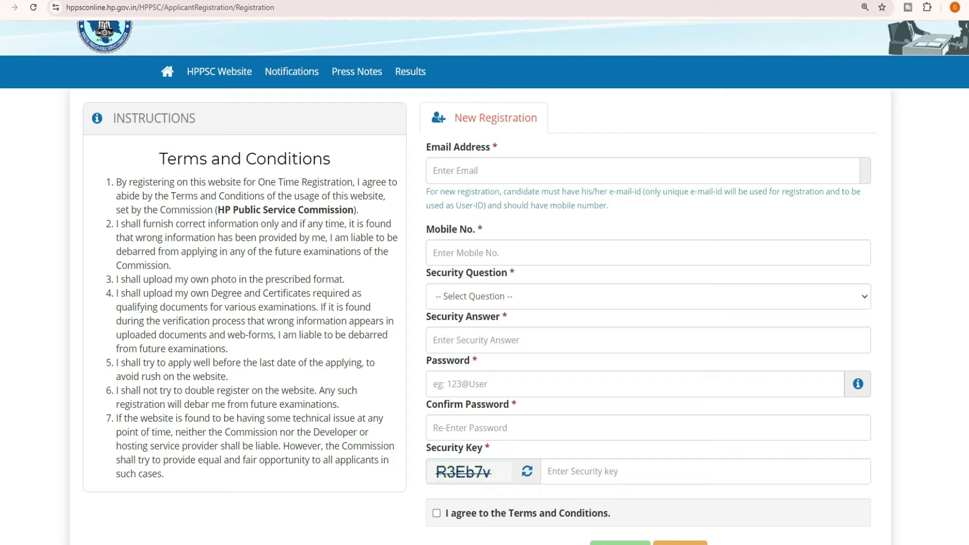
mouse_move(401, 146)
mouse_down()
mouse_move(405, 159)
mouse_move(439, 126)
mouse_up()
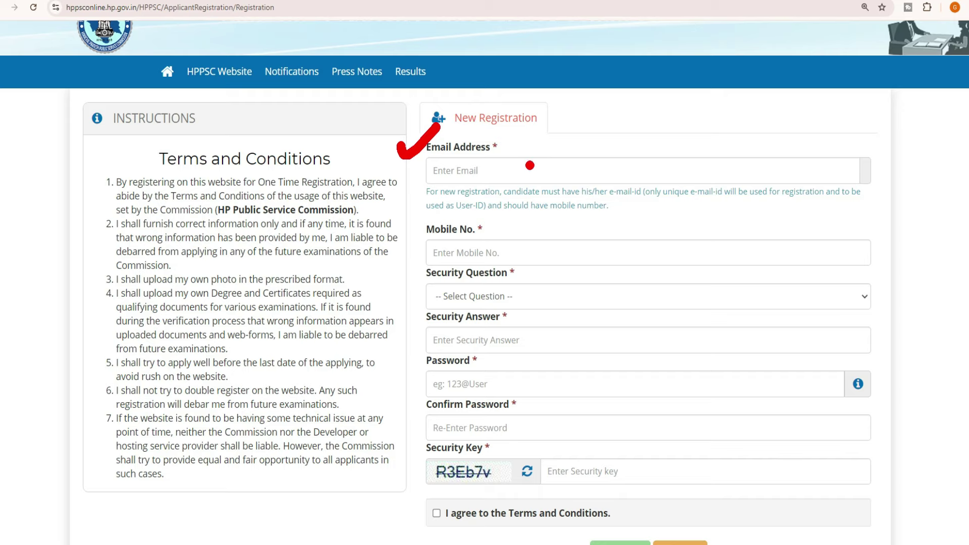
drag(409, 236, 447, 219)
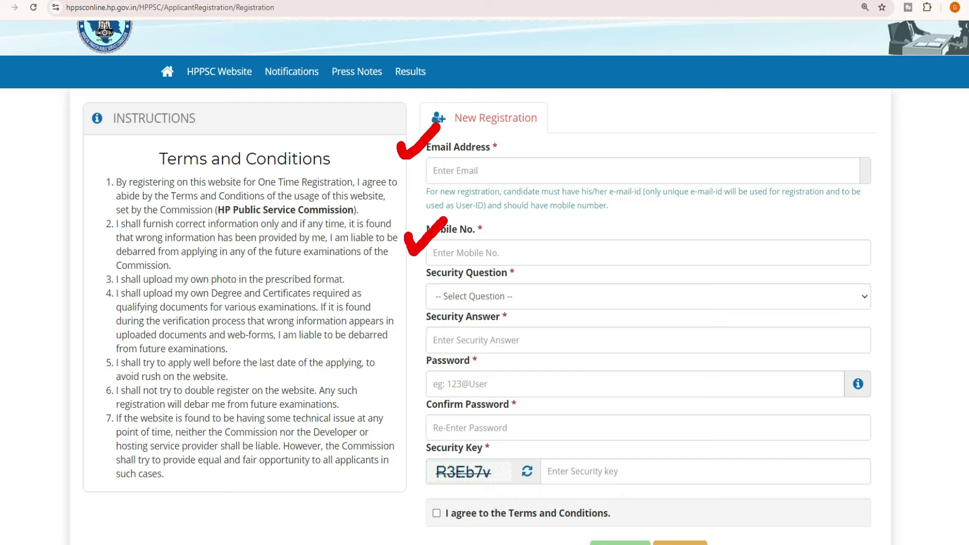
click(428, 297)
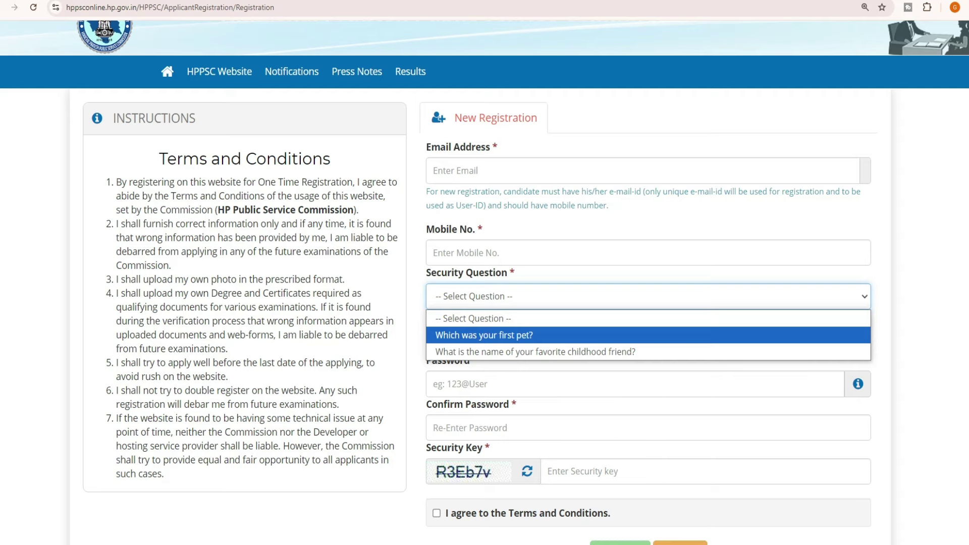
click(484, 335)
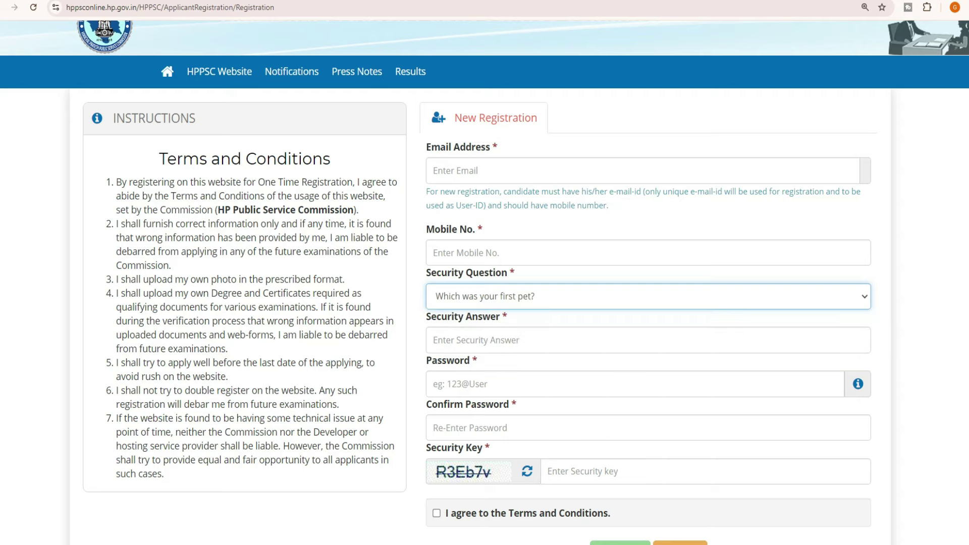
click(484, 341)
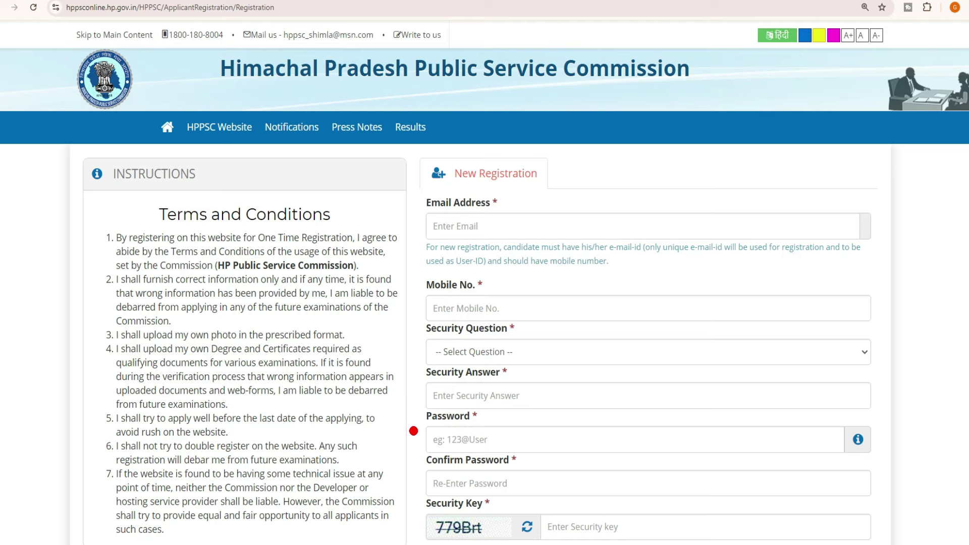
Fill in the security answer, password and security key, and accept the Terms and Conditions.
drag(413, 431, 457, 404)
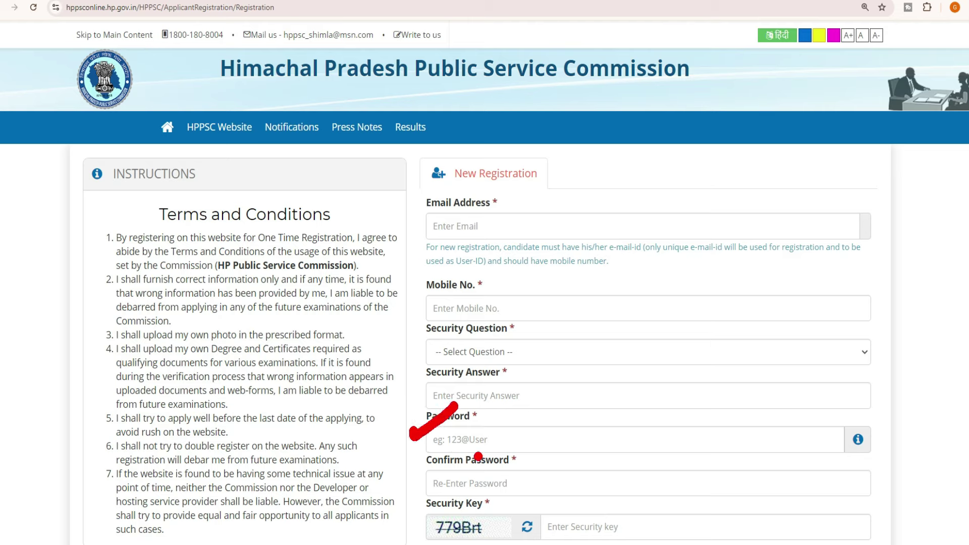
mouse_move(406, 470)
mouse_down()
mouse_move(435, 475)
mouse_move(446, 463)
mouse_up()
drag(410, 524, 441, 500)
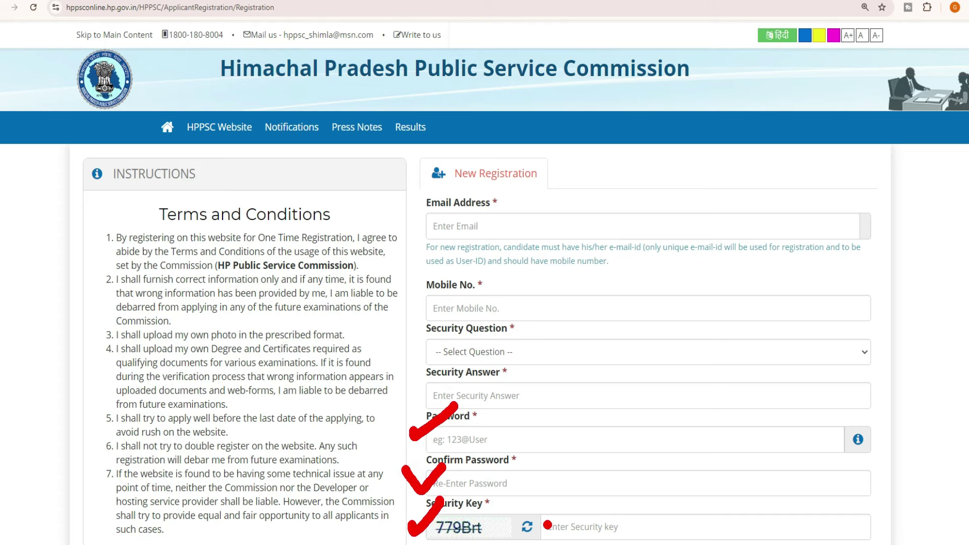
drag(562, 523, 601, 500)
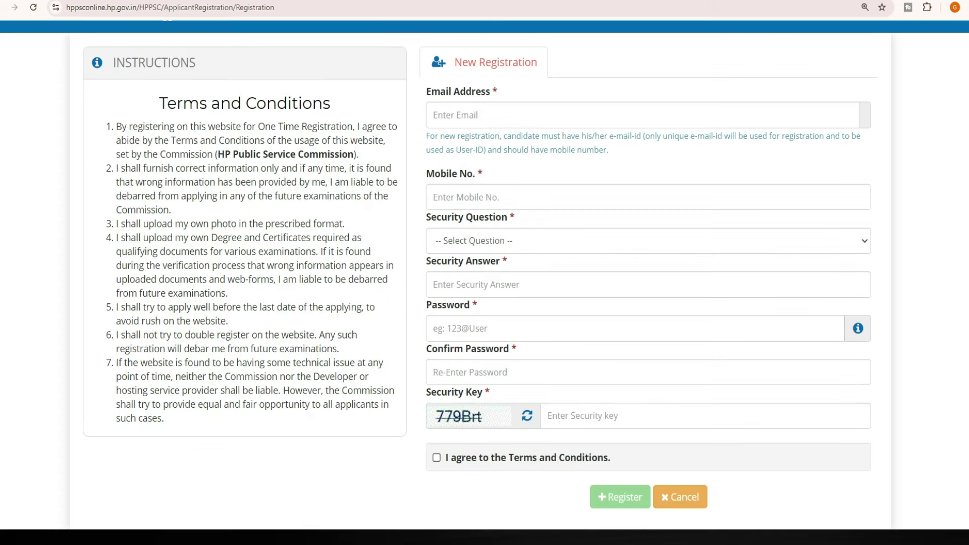
click(437, 458)
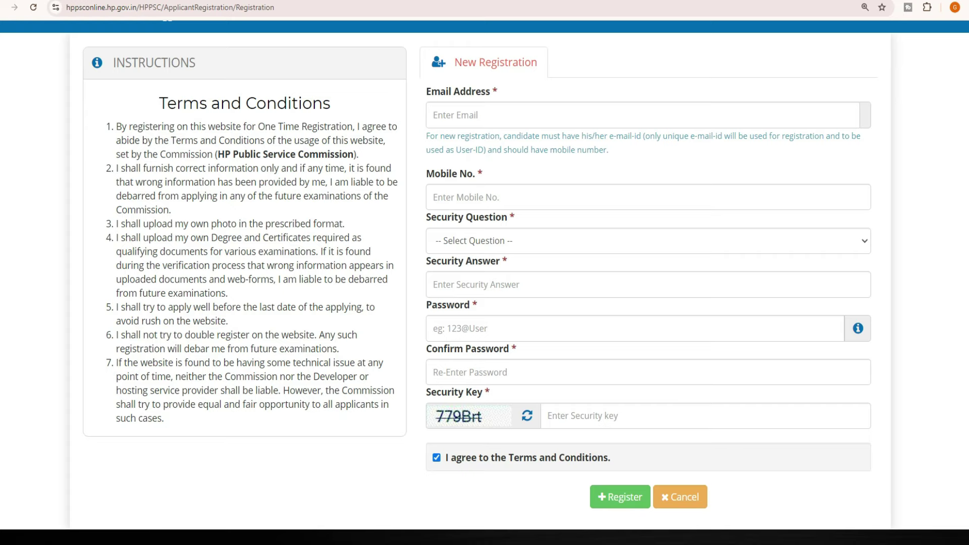
drag(573, 488, 637, 450)
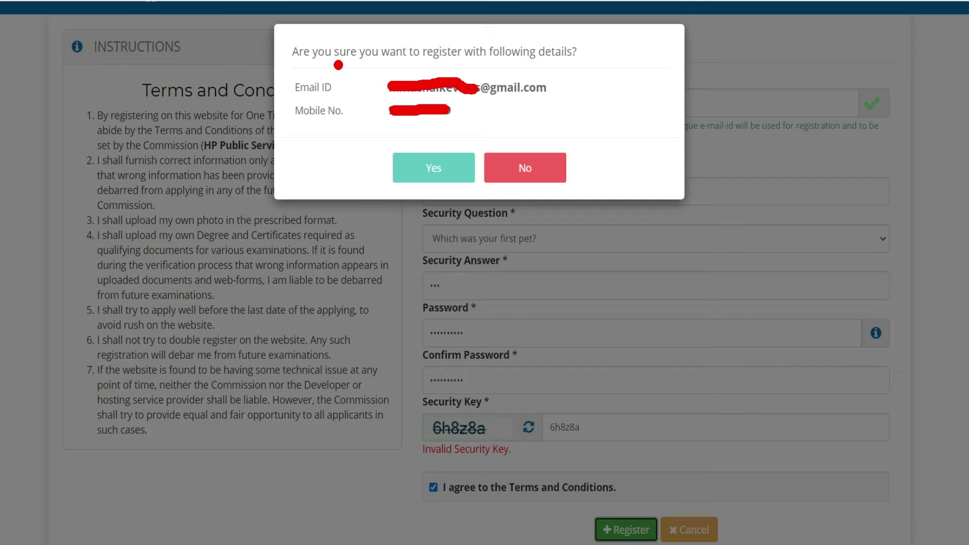
Confirm registering with the shown email and mobile, then open the User Activation email in Gmail.
drag(335, 41, 381, 41)
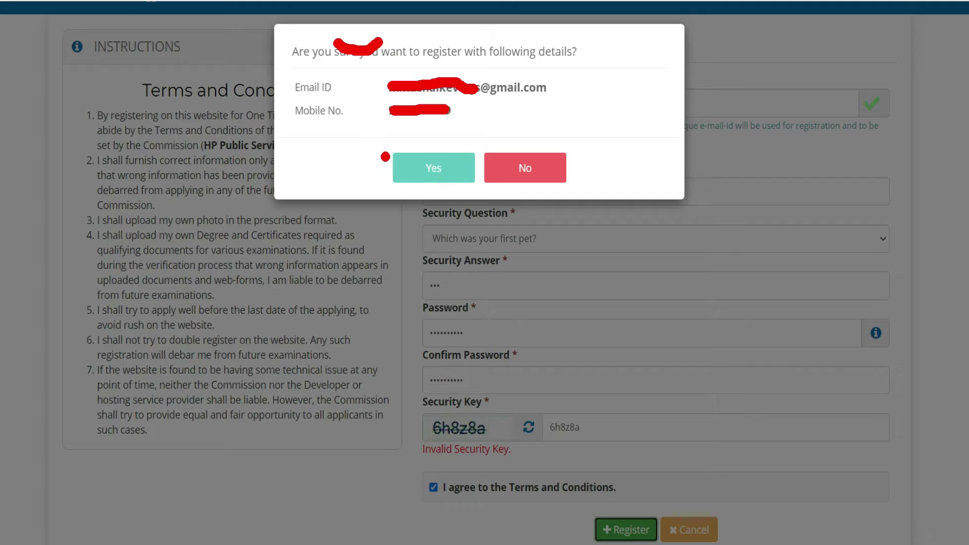
click(396, 165)
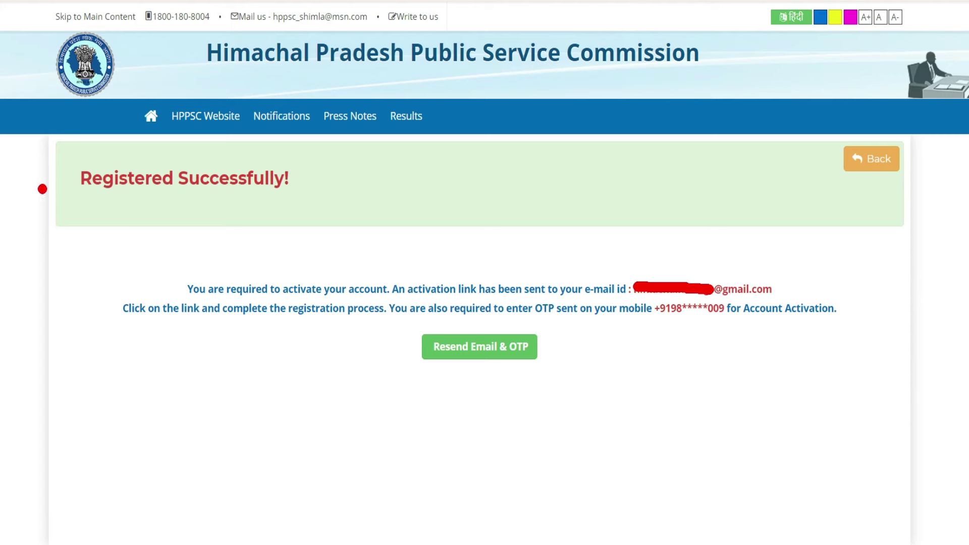
mouse_move(41, 182)
mouse_down()
mouse_move(54, 196)
mouse_move(91, 157)
mouse_up()
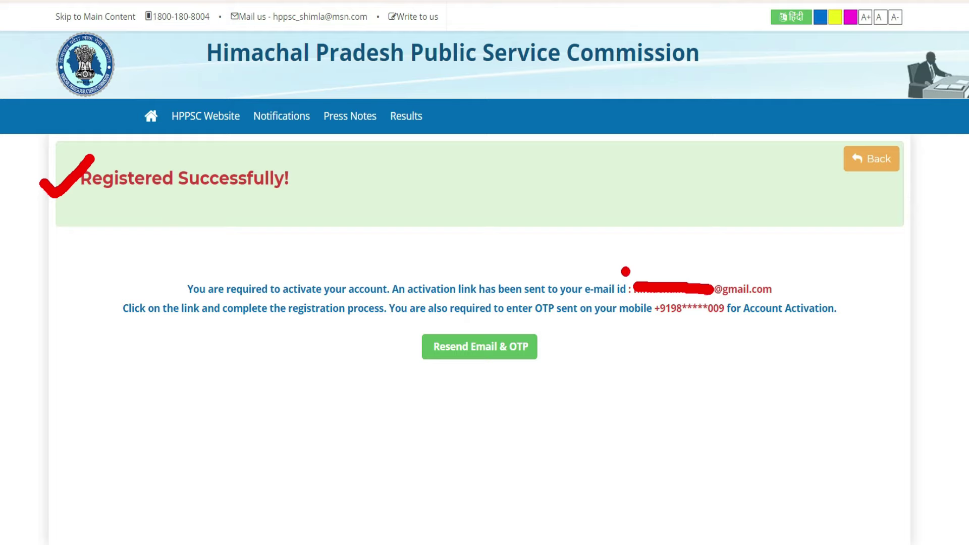
drag(625, 272, 663, 236)
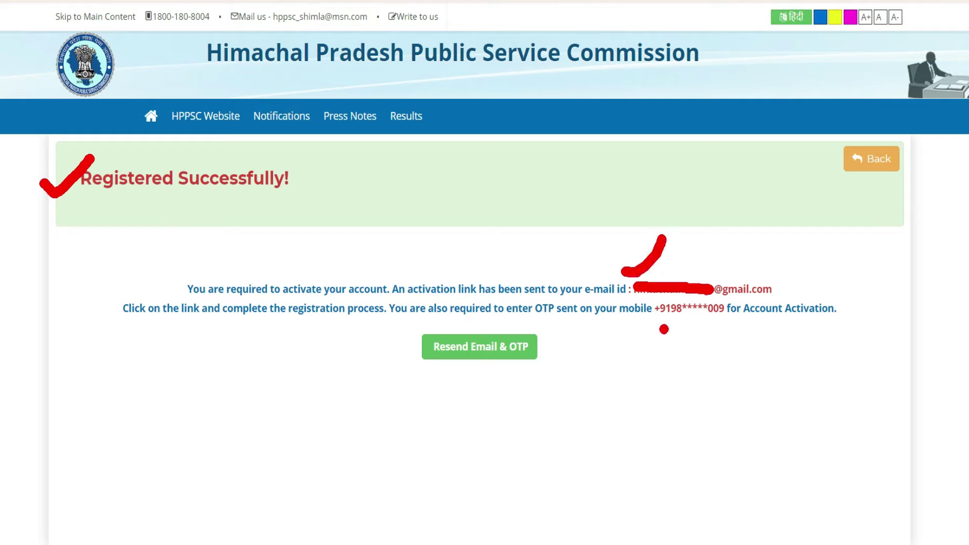
drag(663, 321, 730, 317)
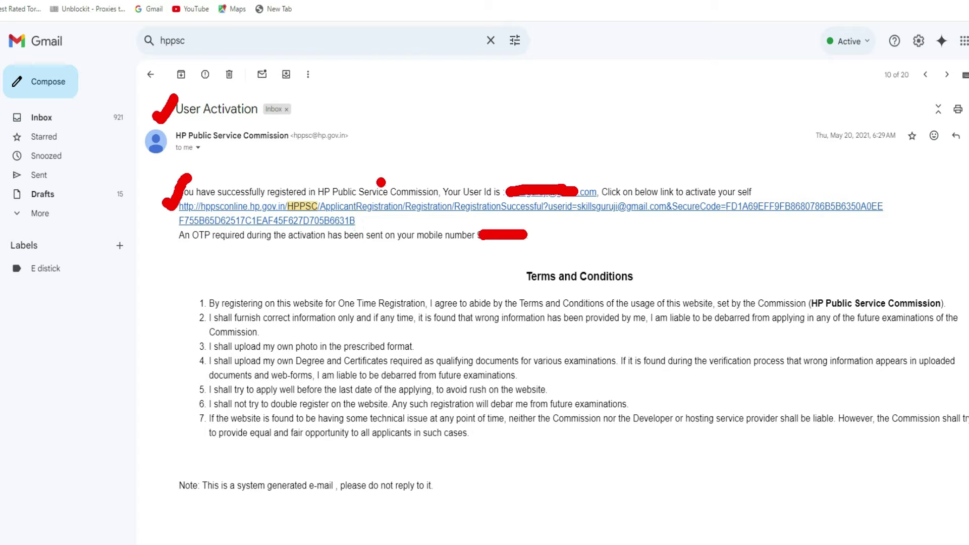
Follow the account activation link in the HP Public Service Commission 'User Activation' e-mail.
key(Escape)
click(394, 207)
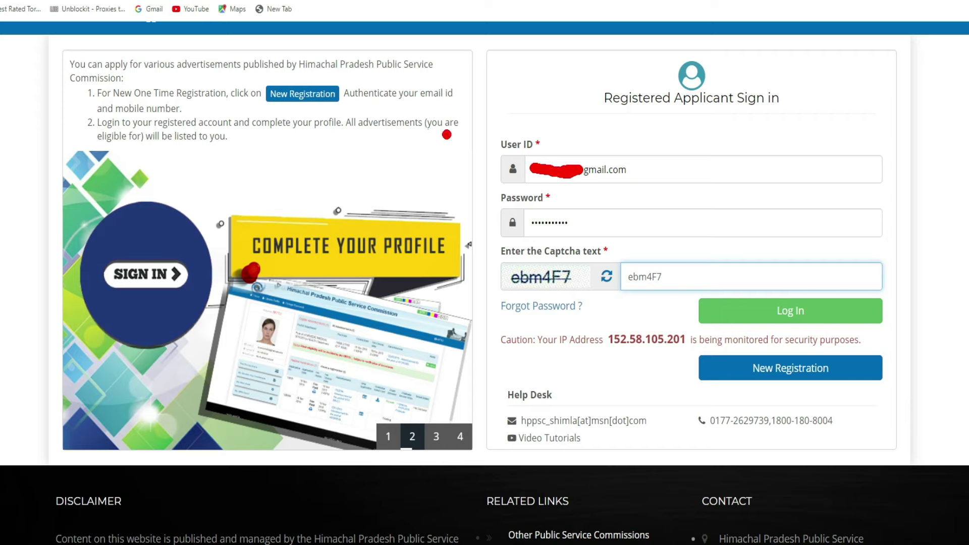
Enter the User ID, password and captcha, and log in to the applicant account.
mouse_move(447, 131)
mouse_down()
mouse_move(465, 150)
mouse_move(506, 107)
mouse_up()
mouse_move(453, 199)
mouse_down()
mouse_move(467, 214)
mouse_move(486, 192)
mouse_up()
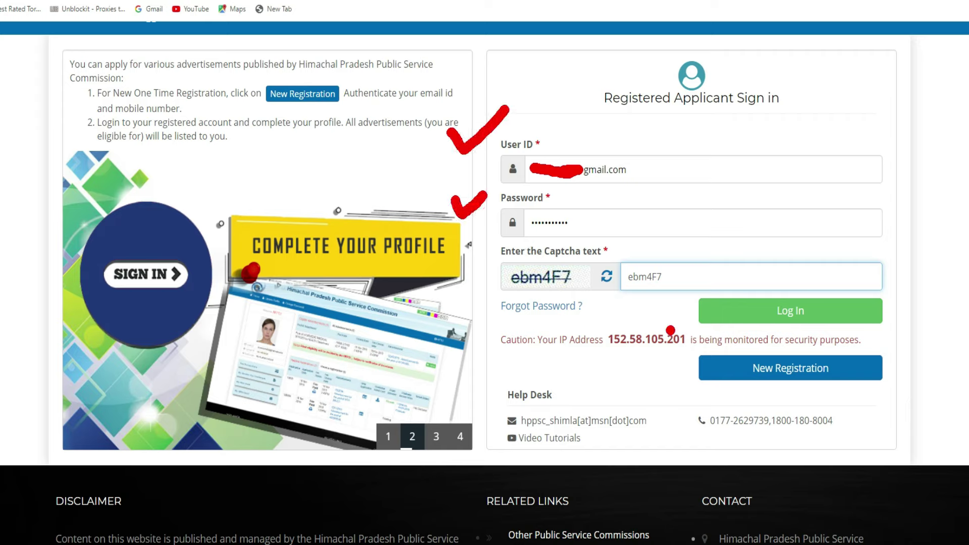
drag(490, 277, 515, 255)
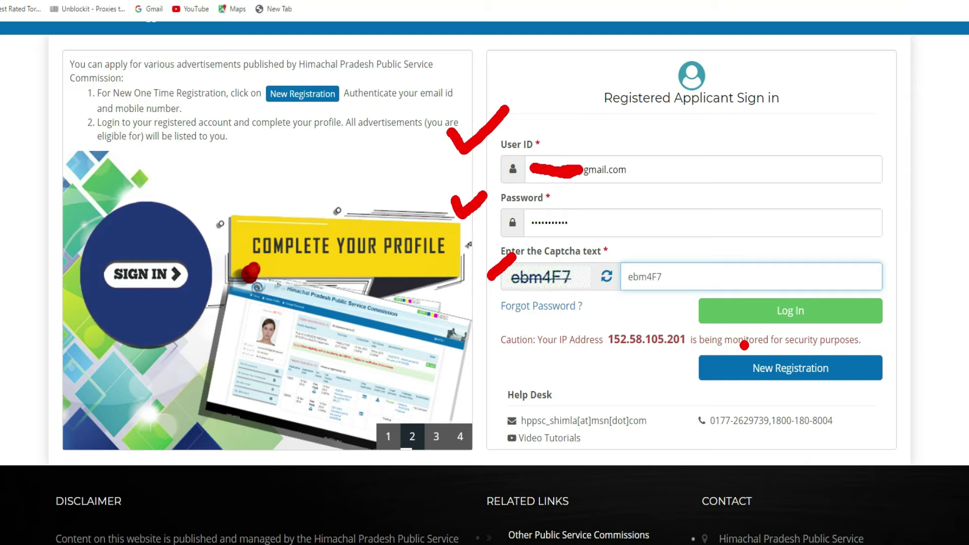
drag(788, 331, 842, 331)
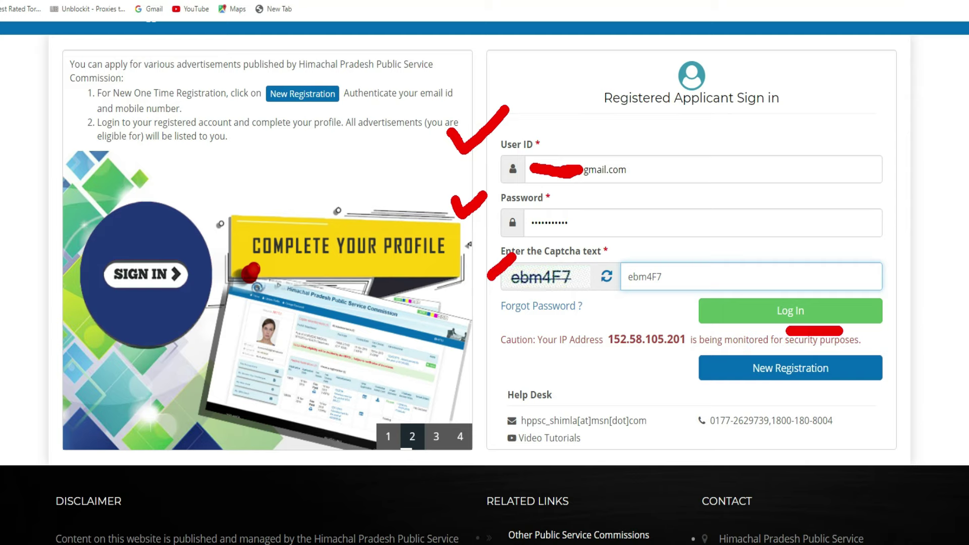
click(836, 318)
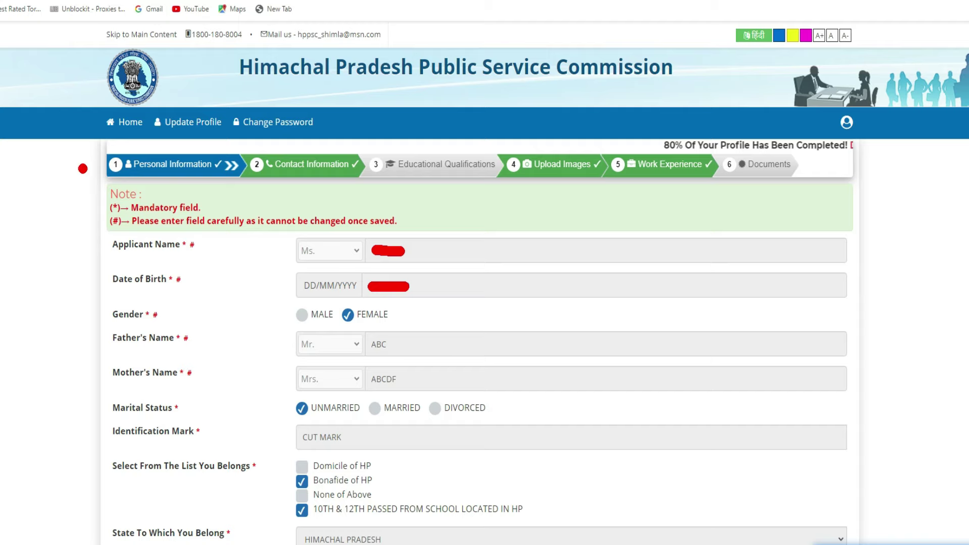
Tick off applicant name, date of birth, gender and parents' names, hiding the parents' name values.
drag(81, 162, 108, 151)
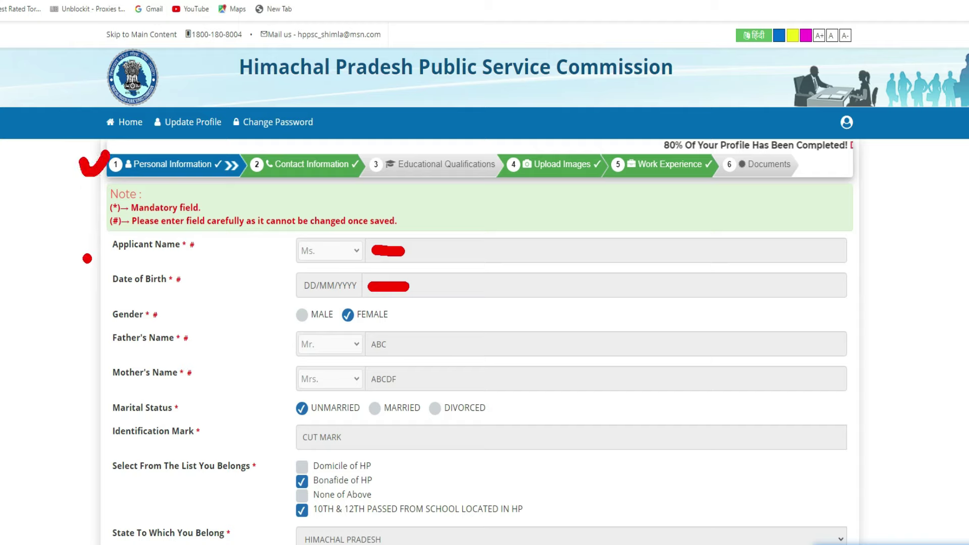
drag(89, 241, 134, 218)
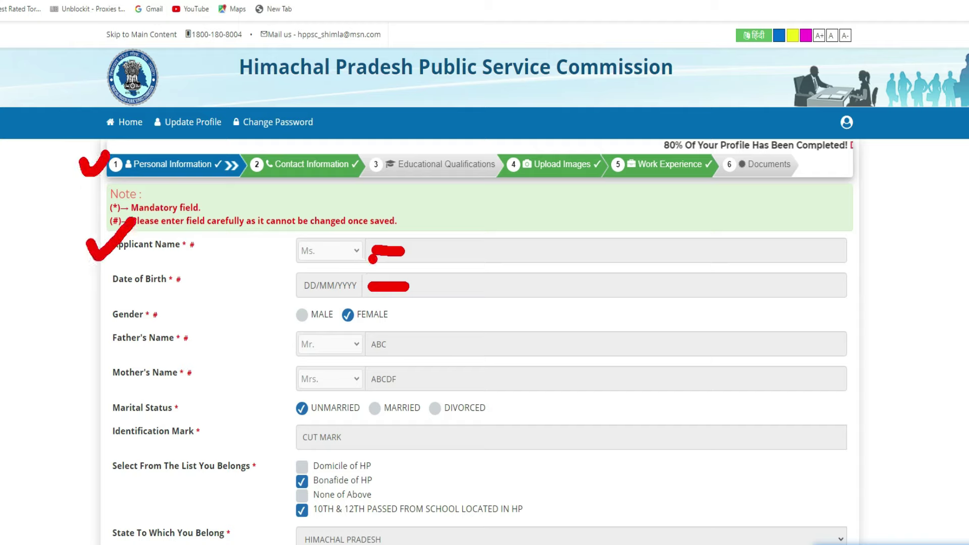
drag(439, 246, 483, 217)
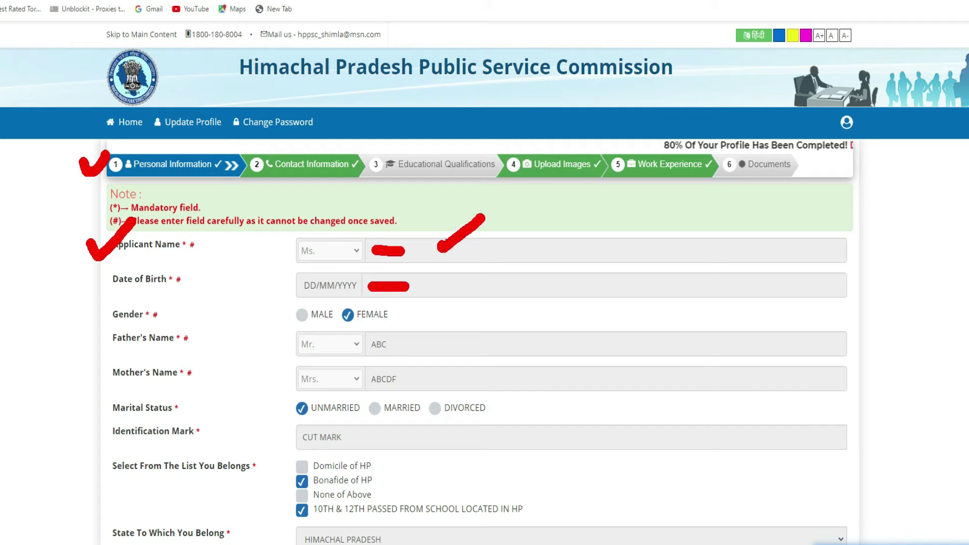
drag(95, 281, 134, 258)
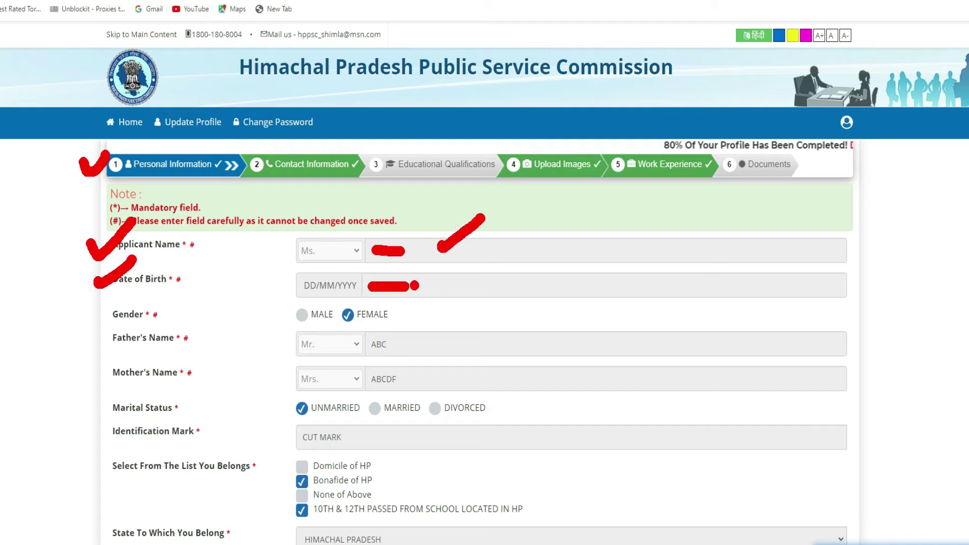
mouse_move(119, 306)
mouse_down()
mouse_move(127, 318)
mouse_move(151, 289)
mouse_up()
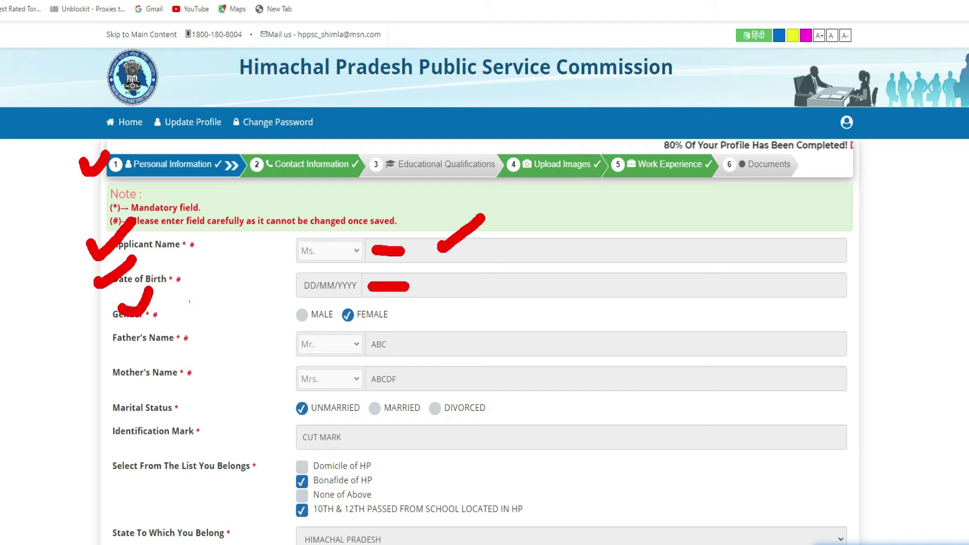
drag(373, 349, 396, 344)
drag(371, 379, 393, 377)
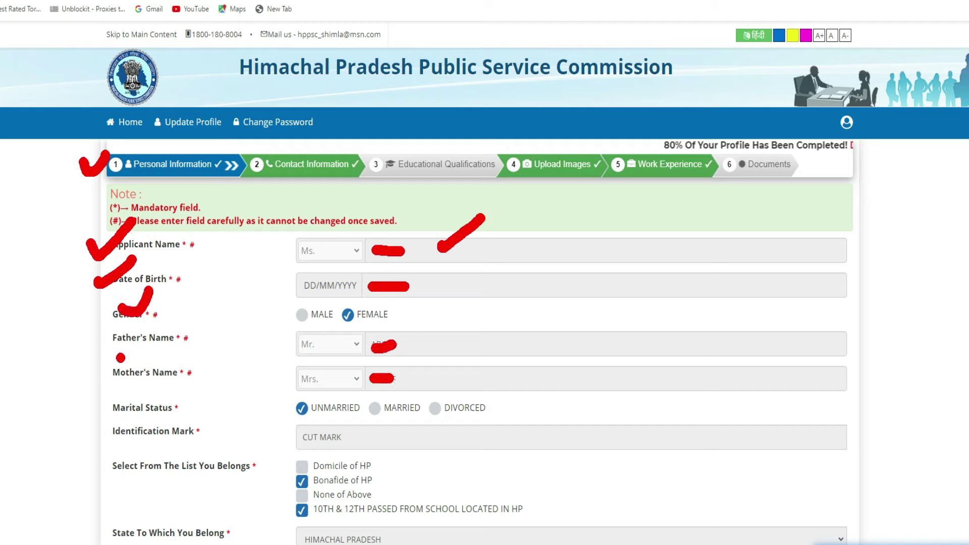
drag(93, 343, 122, 332)
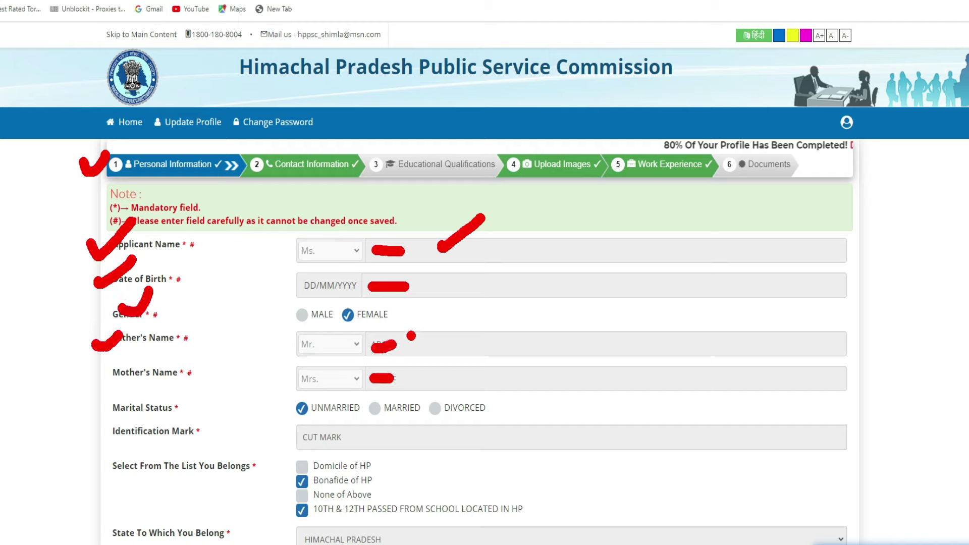
drag(411, 336, 435, 317)
drag(410, 379, 440, 354)
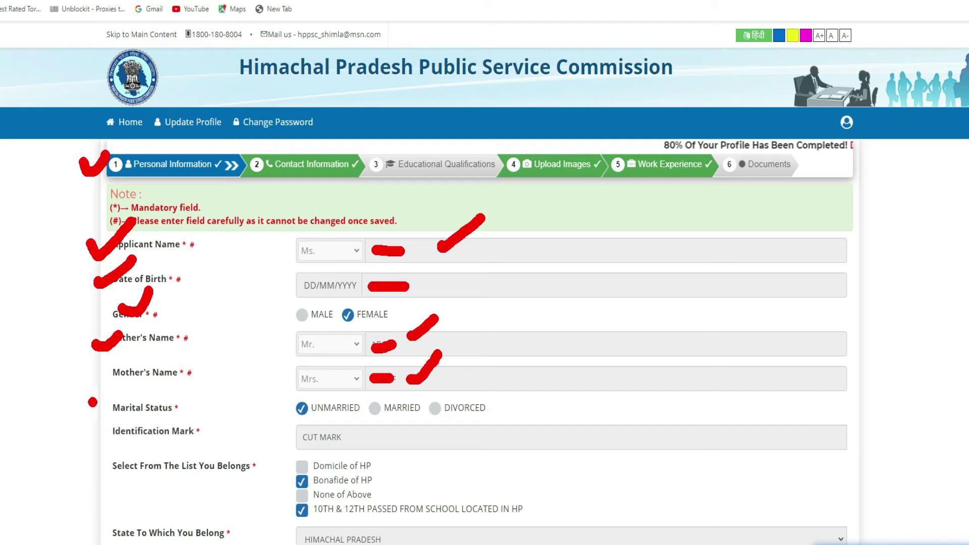
Tick off marital status, identification mark, the belonging options and the Bonafide of HP choice.
drag(91, 403, 134, 383)
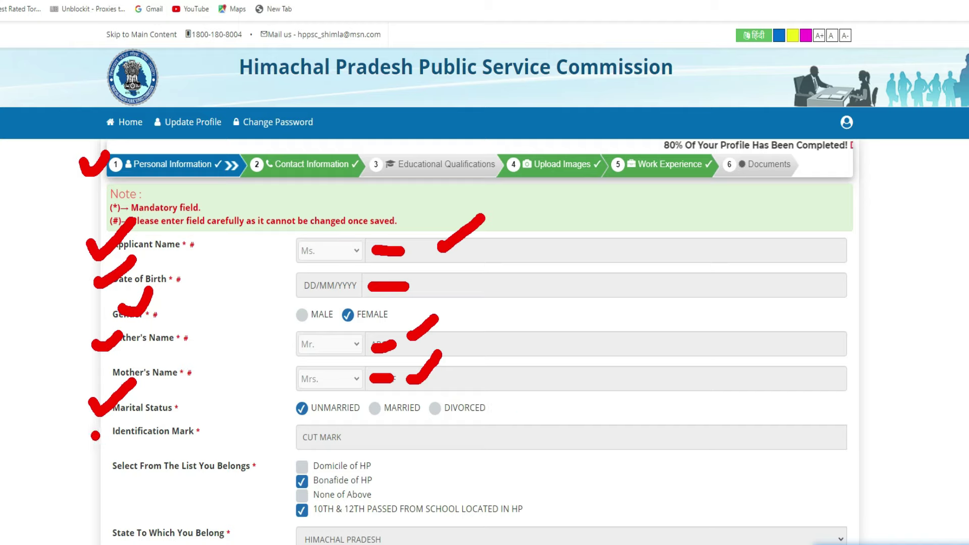
drag(95, 436, 110, 424)
drag(304, 439, 336, 435)
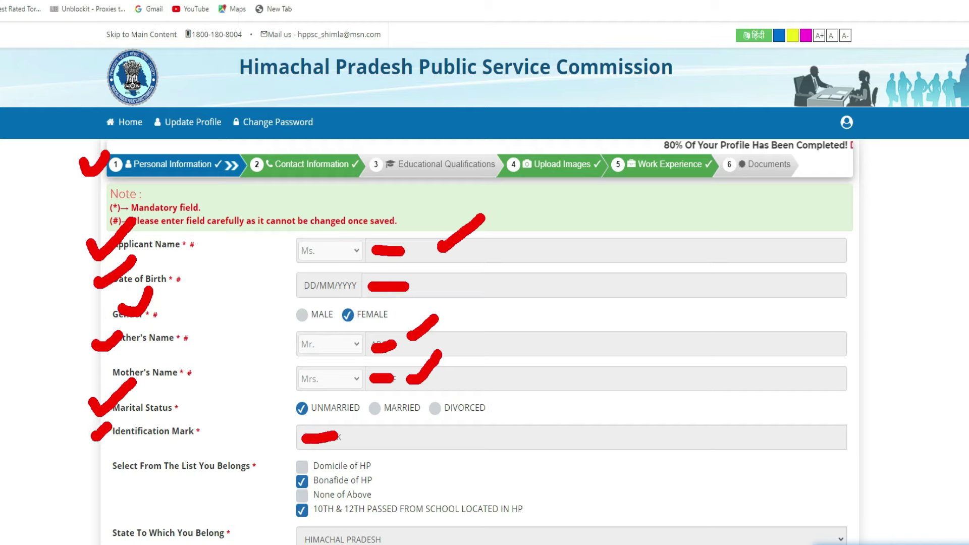
drag(398, 436, 437, 426)
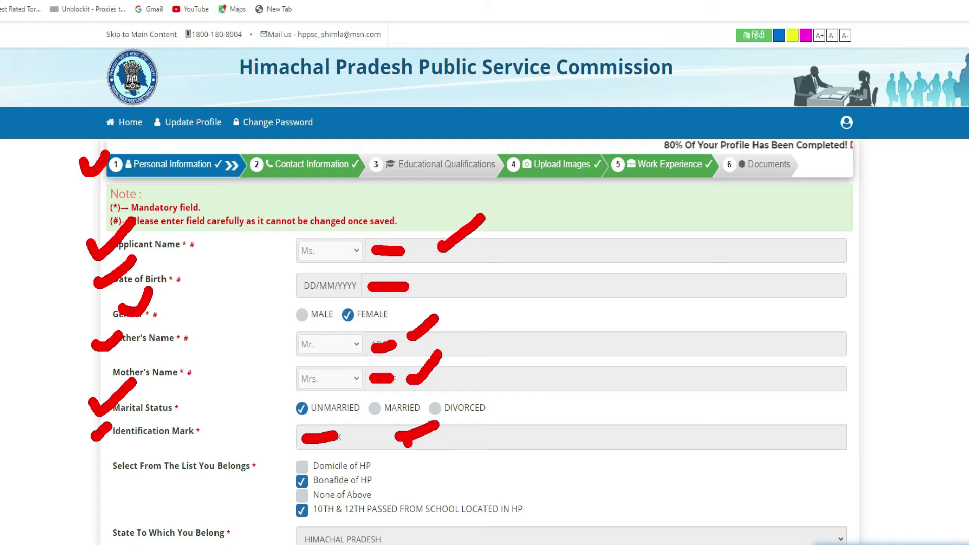
drag(102, 469, 142, 451)
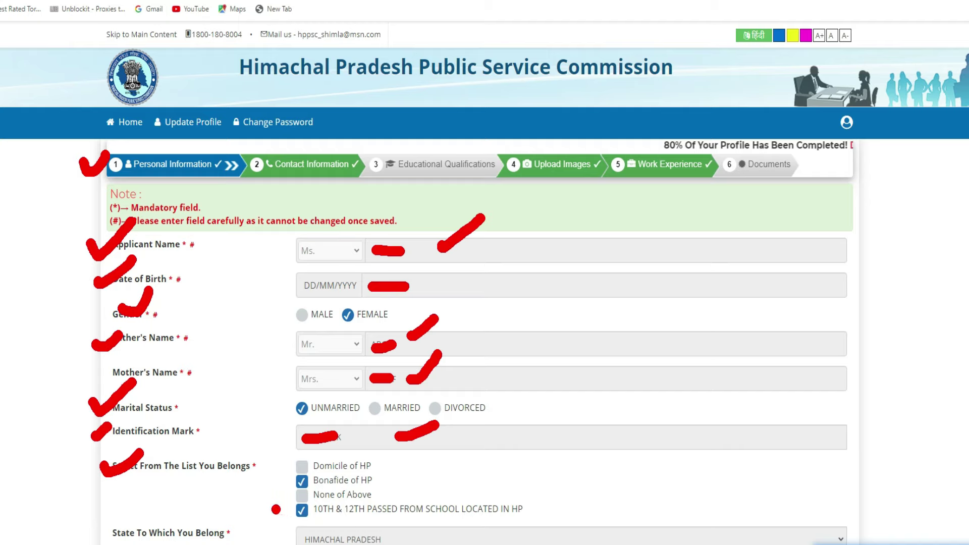
drag(275, 485, 302, 464)
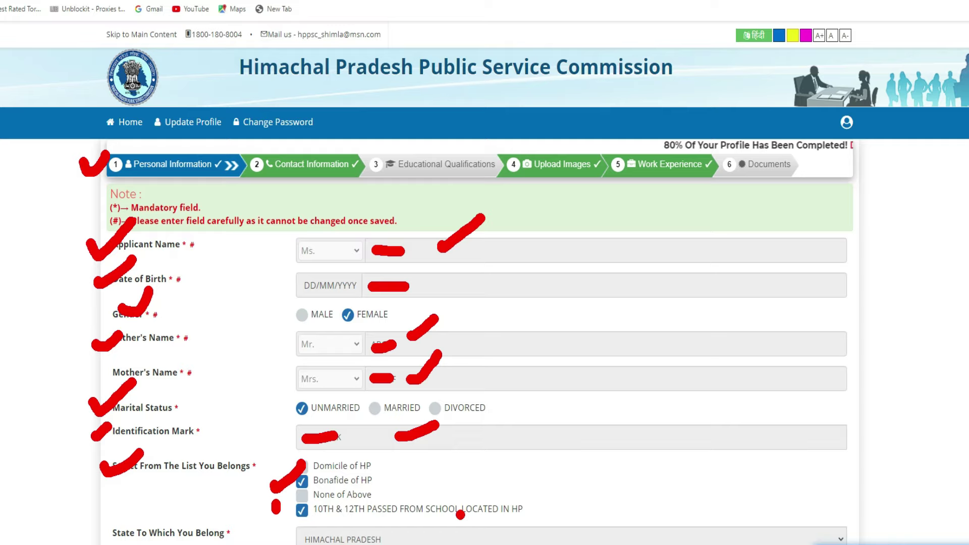
scroll(137, 180, down, 8)
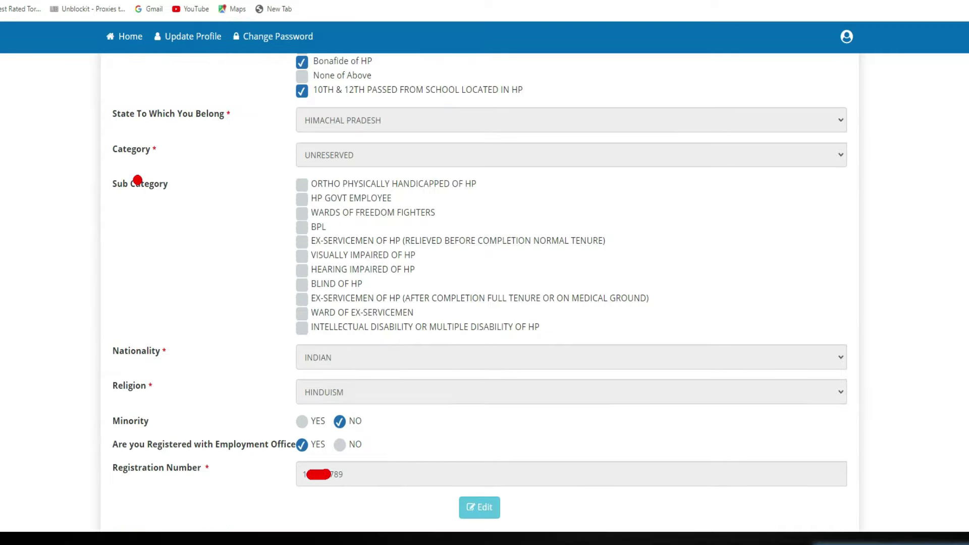
Mark the State and Category fields, enable editing, and tick then untick the BPL sub-category.
drag(84, 102, 118, 99)
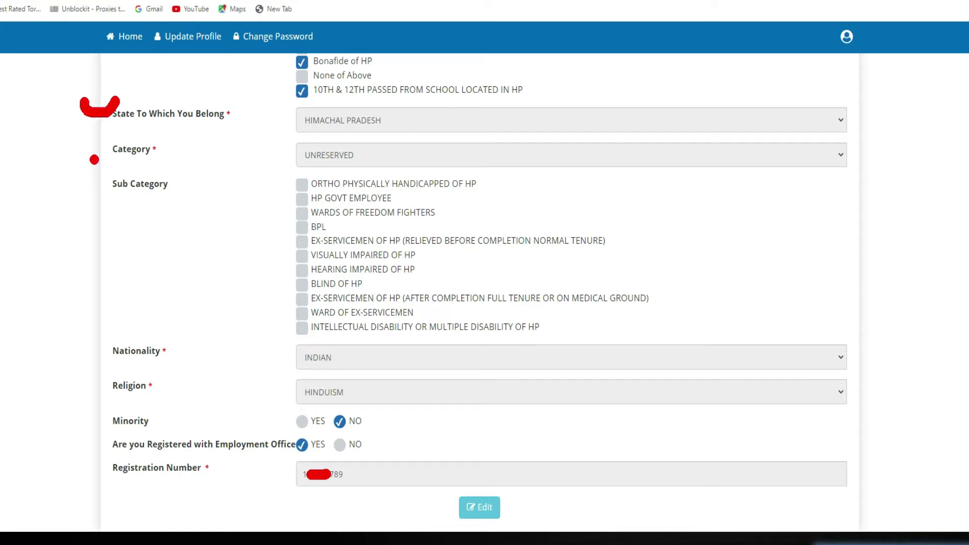
drag(95, 137, 124, 133)
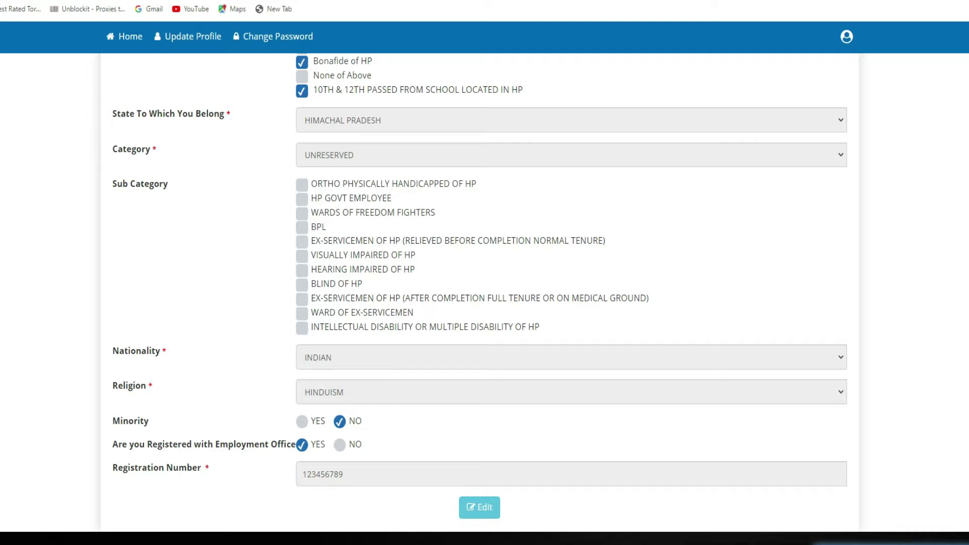
click(378, 155)
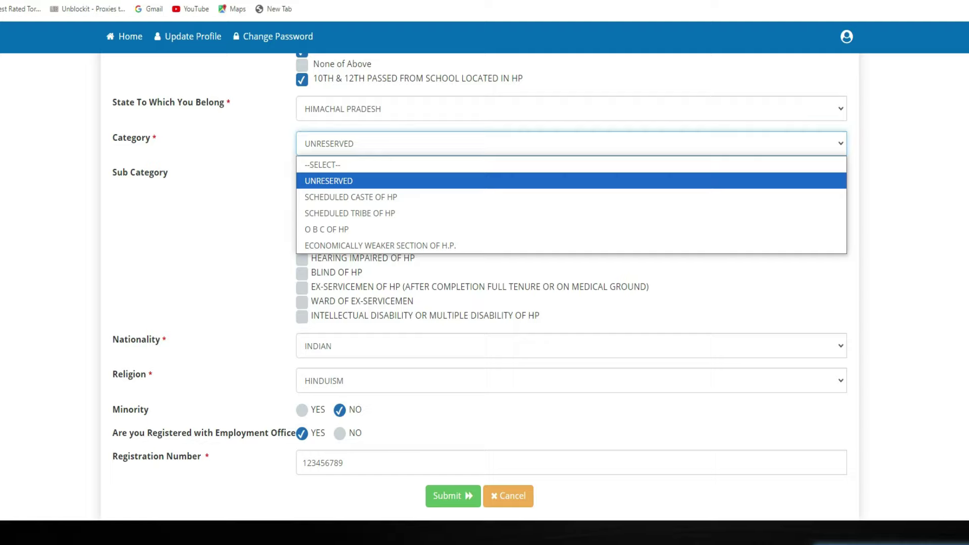
click(344, 184)
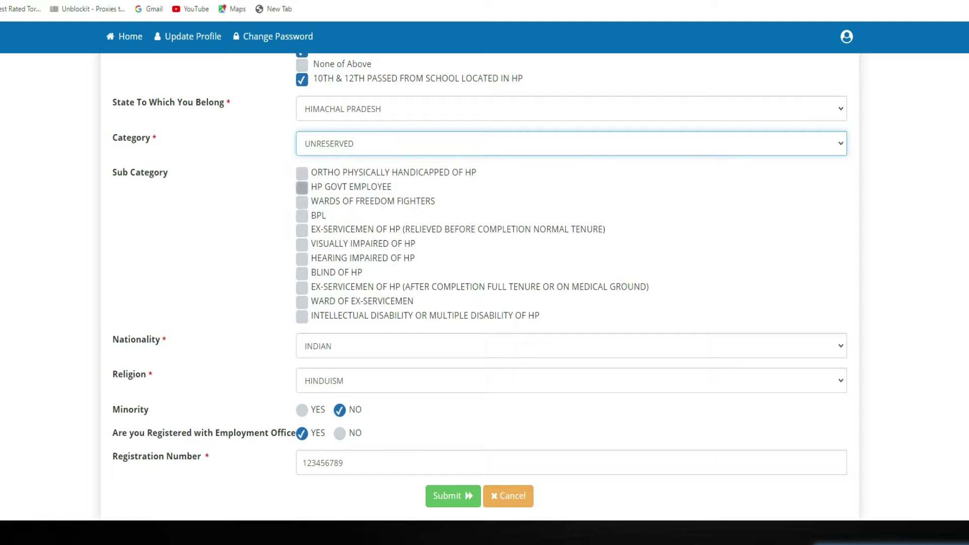
click(302, 216)
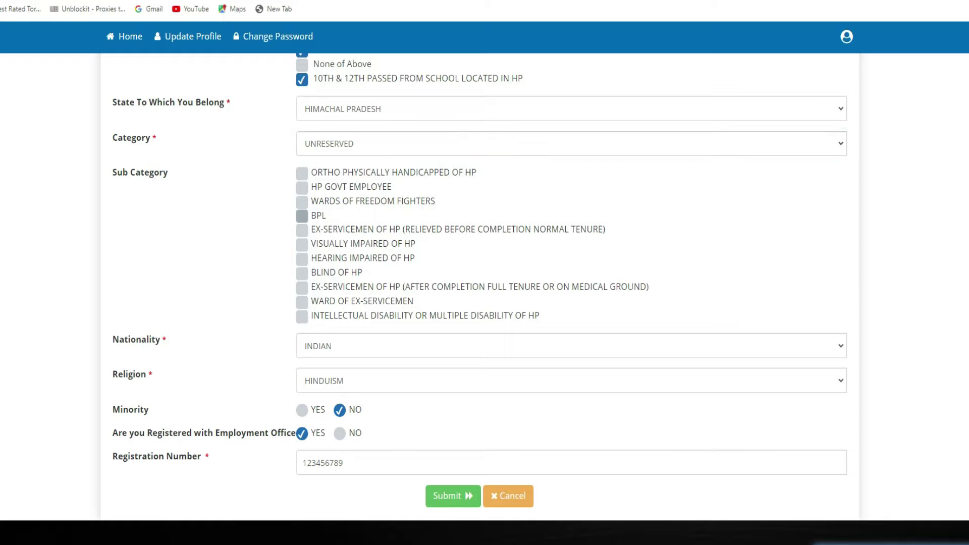
click(302, 216)
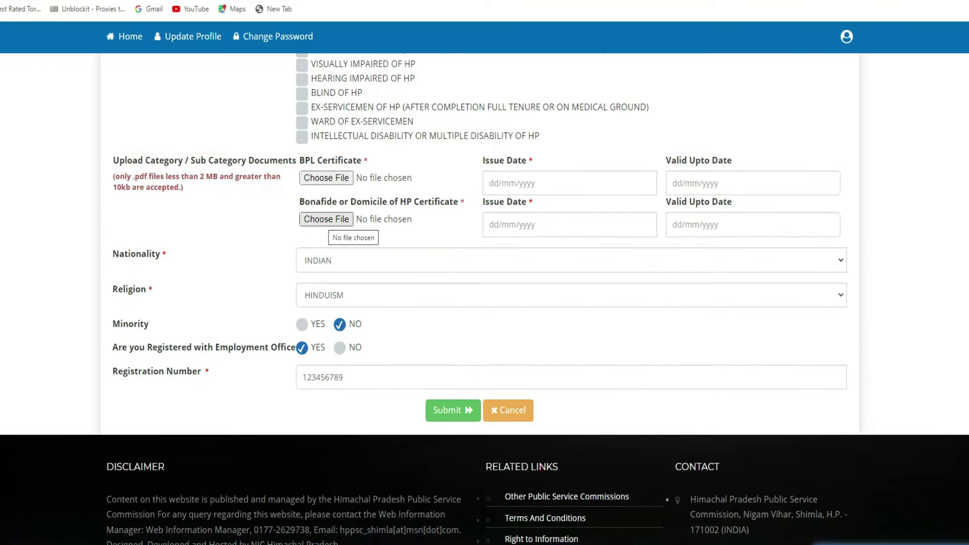
scroll(326, 222, up, 2)
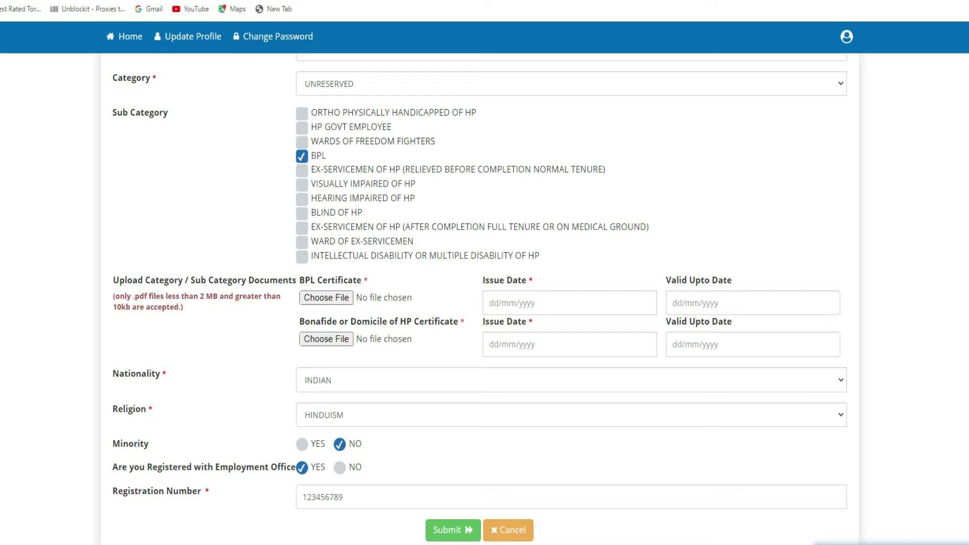
click(302, 156)
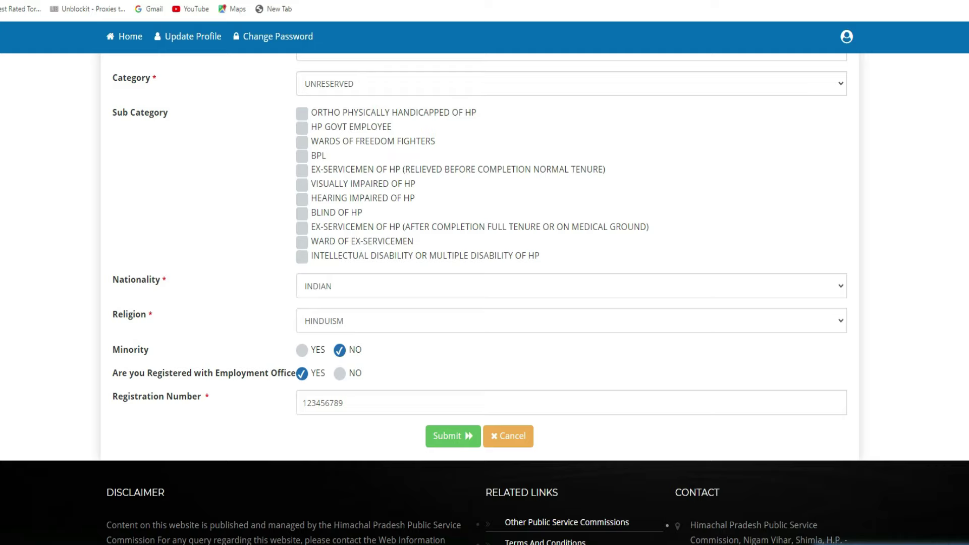
Change the Category dropdown through SCHEDULED CASTE OF HP to O B C OF HP.
click(505, 83)
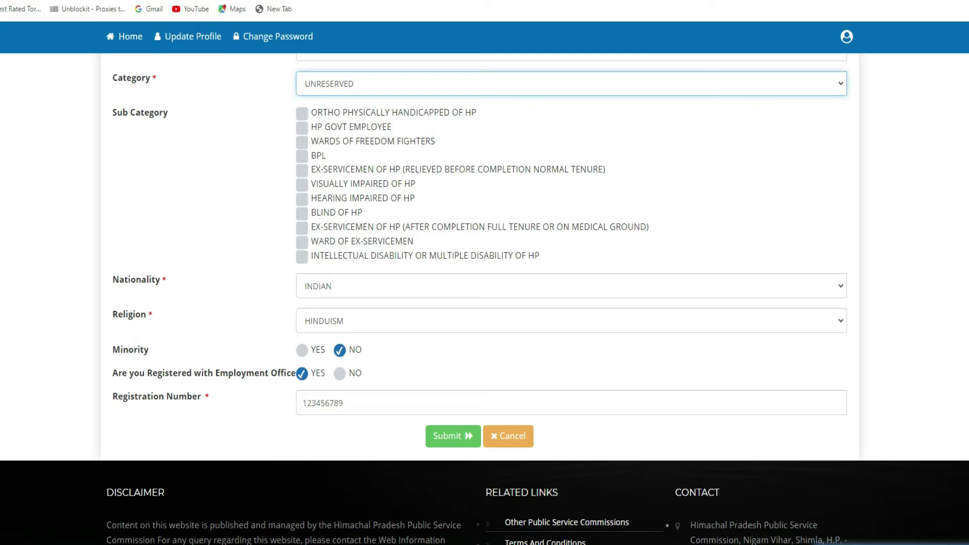
click(394, 84)
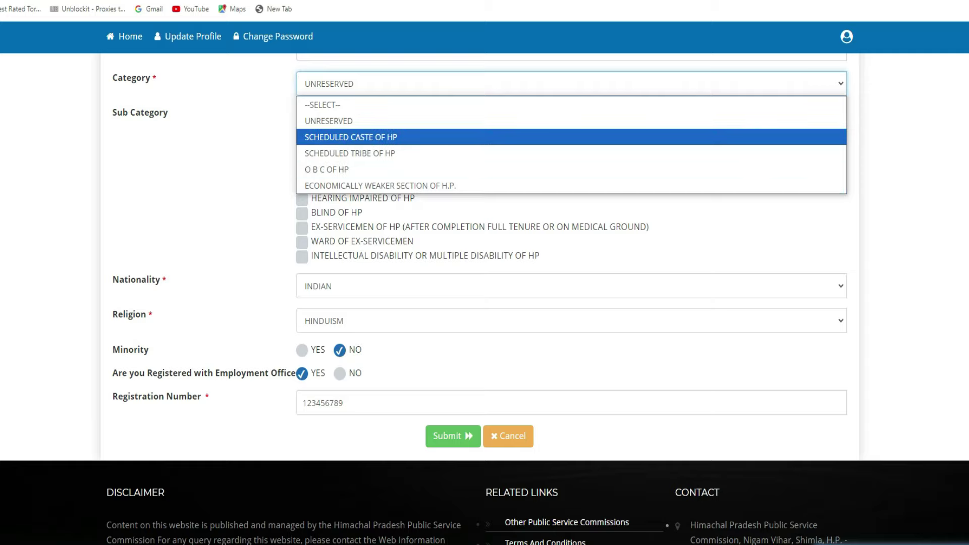
click(329, 121)
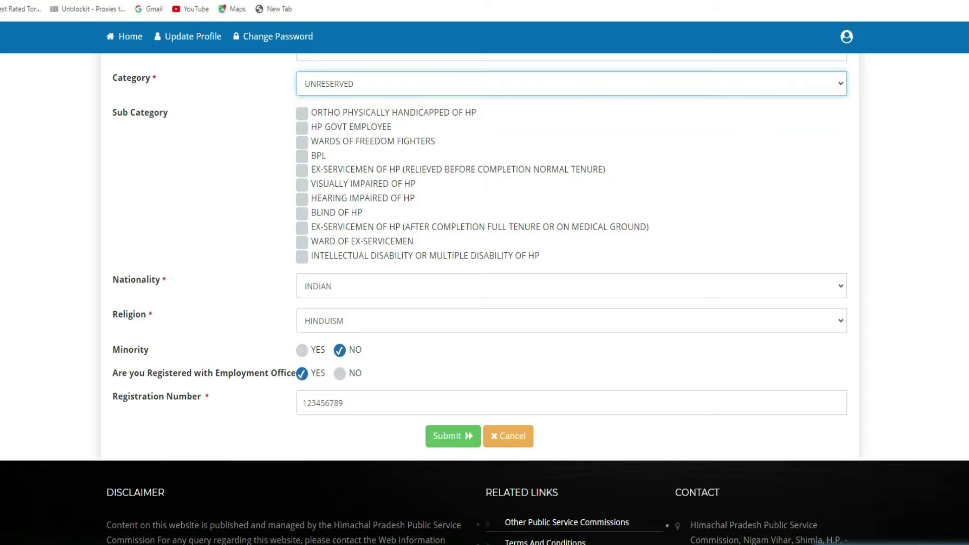
key(Down)
scroll(485, 252, down, 2)
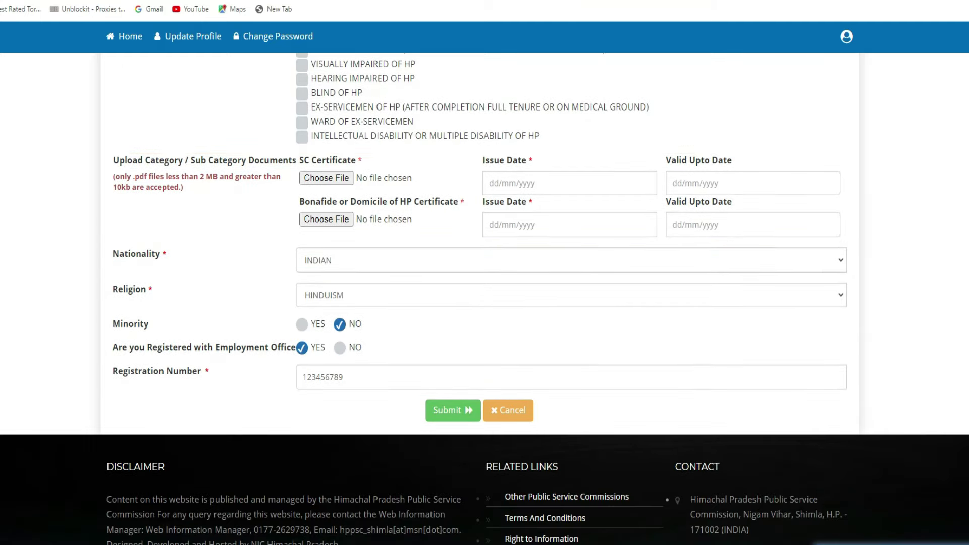
scroll(480, 297, up, 3)
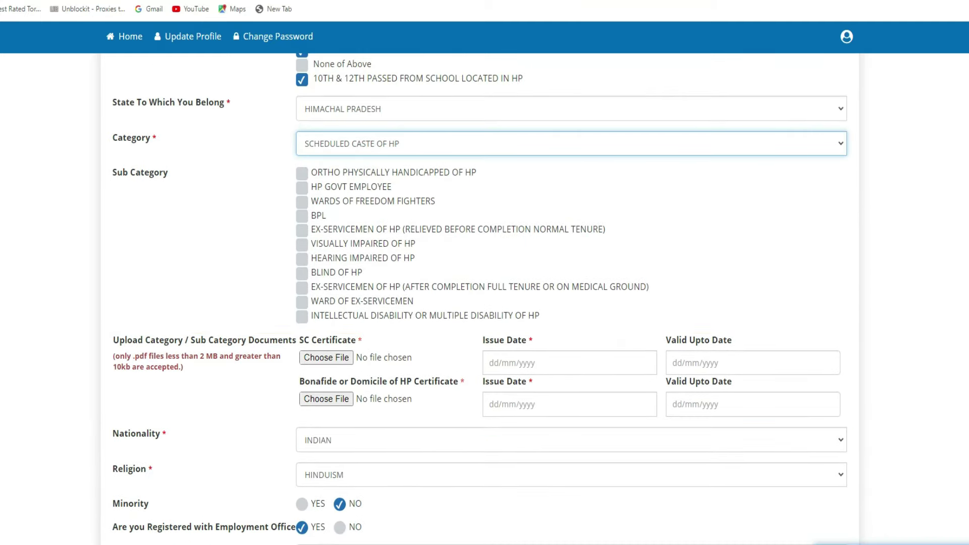
click(505, 144)
click(454, 229)
key(Down)
key(Down)
scroll(485, 303, down, 1)
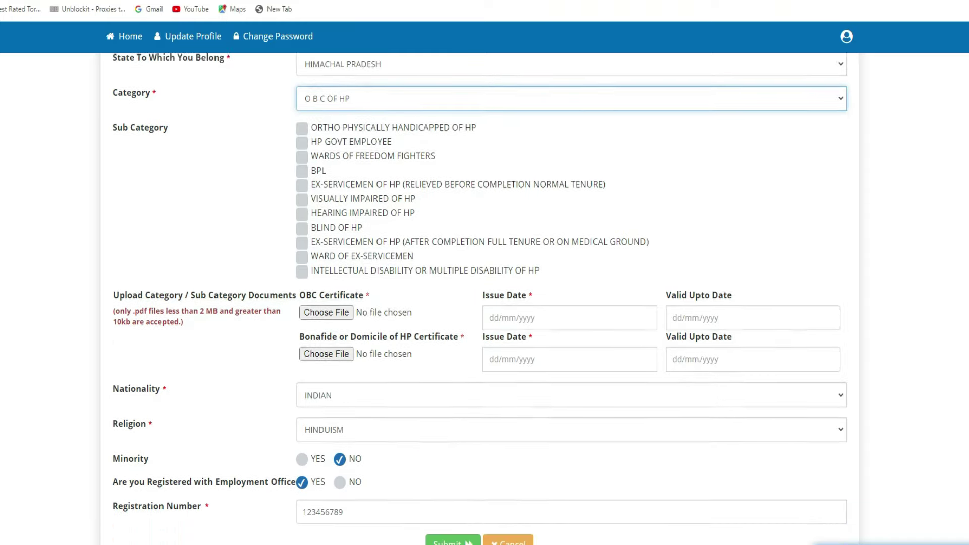
scroll(480, 273, down, 3)
scroll(480, 273, up, 4)
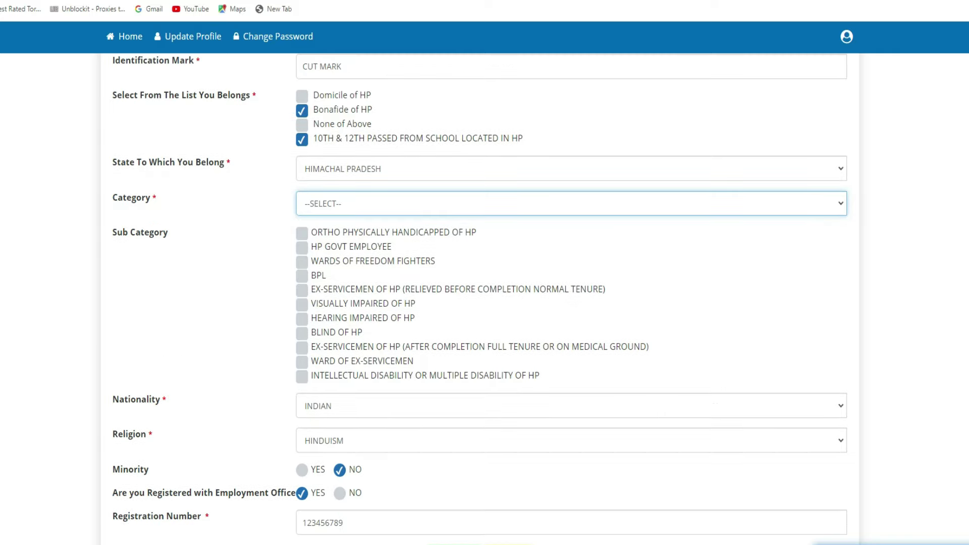
click(572, 203)
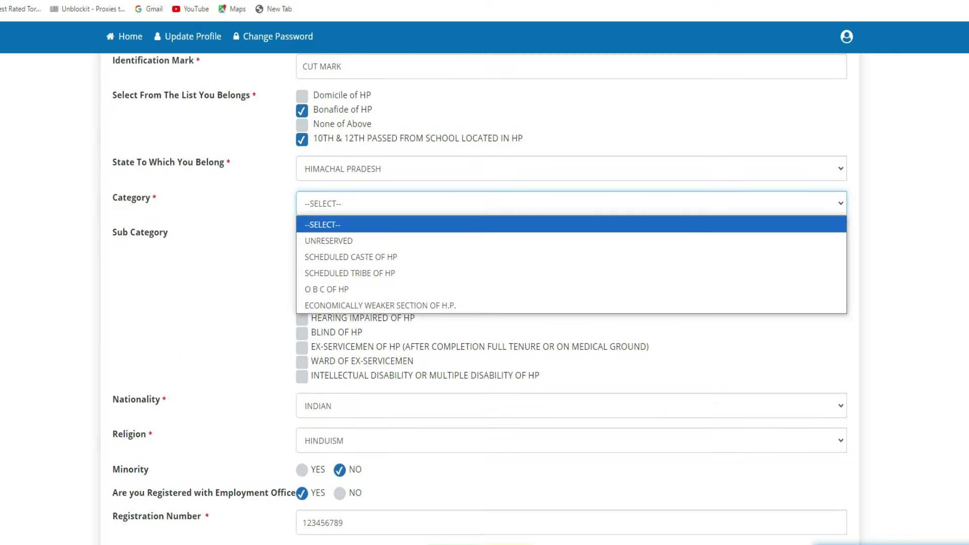
Select ECONOMICALLY WEAKER SECTION OF H.P. in the Category dropdown.
key(Down)
key(Down)
key(Down)
key(Down)
key(Down)
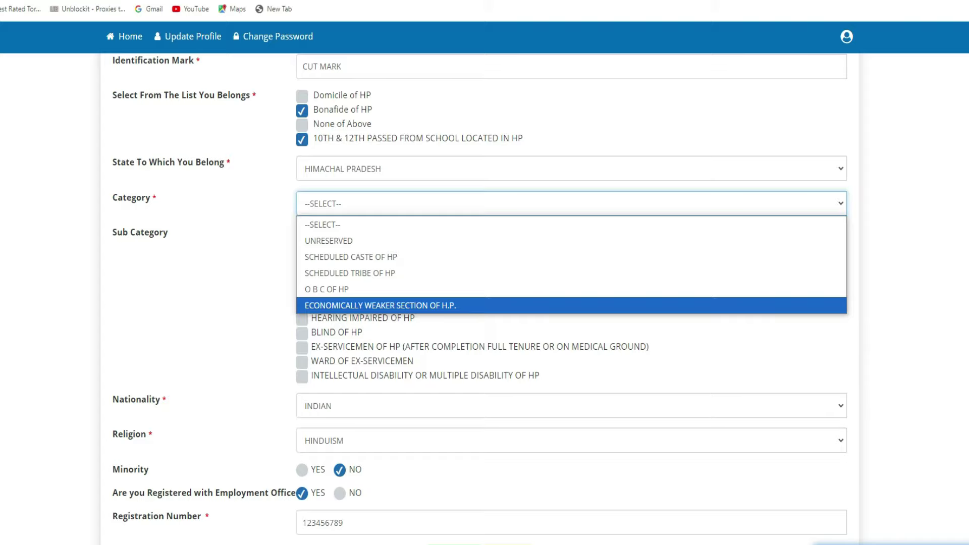
key(Escape)
key(Down)
key(Down)
key(Down)
key(Down)
key(Down)
scroll(485, 273, down, 5)
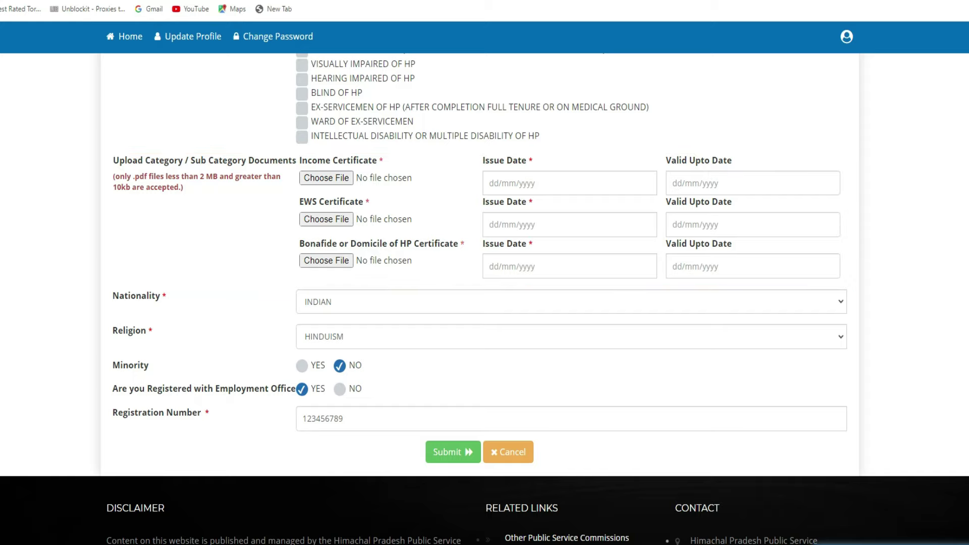
scroll(485, 273, up, 2)
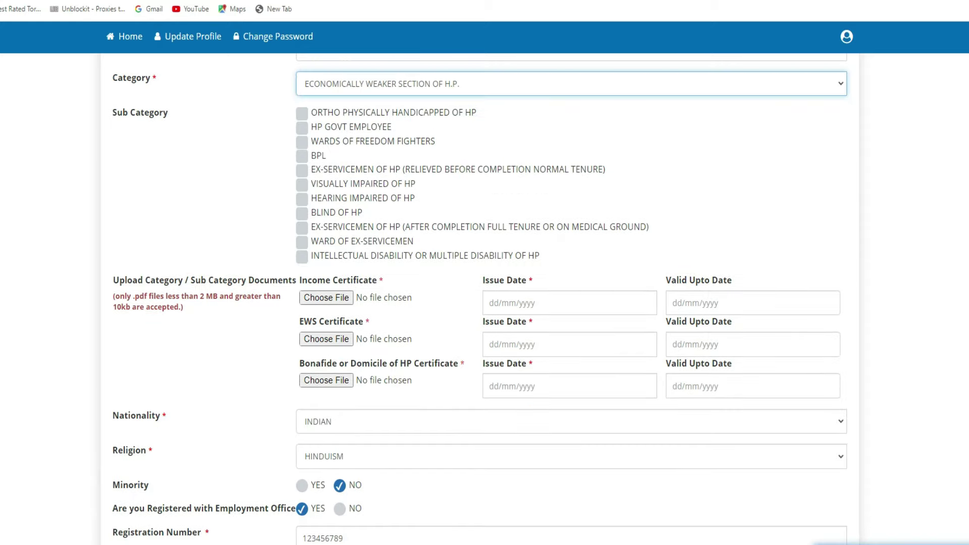
Tick the BPL sub-category and untick it again, leaving no sub-category selected.
click(302, 157)
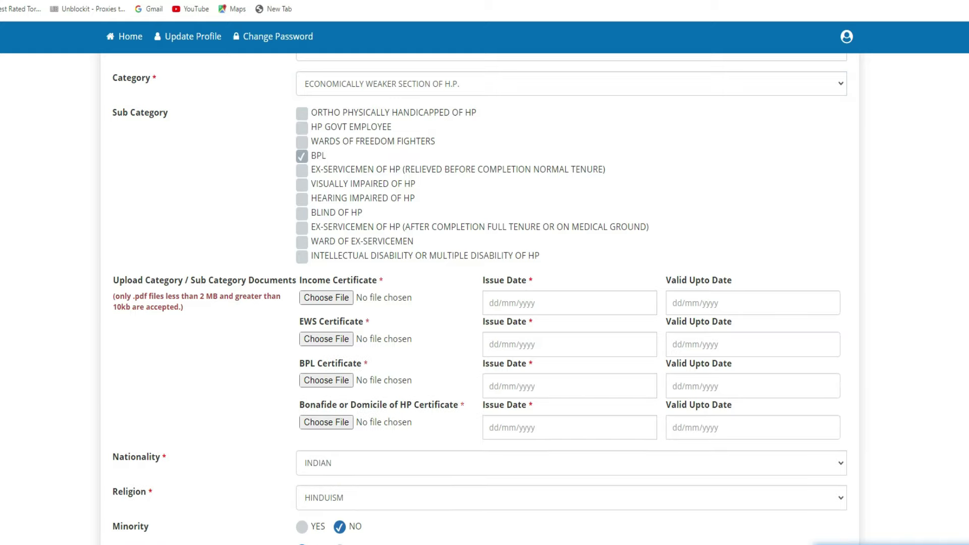
scroll(485, 272, down, 2)
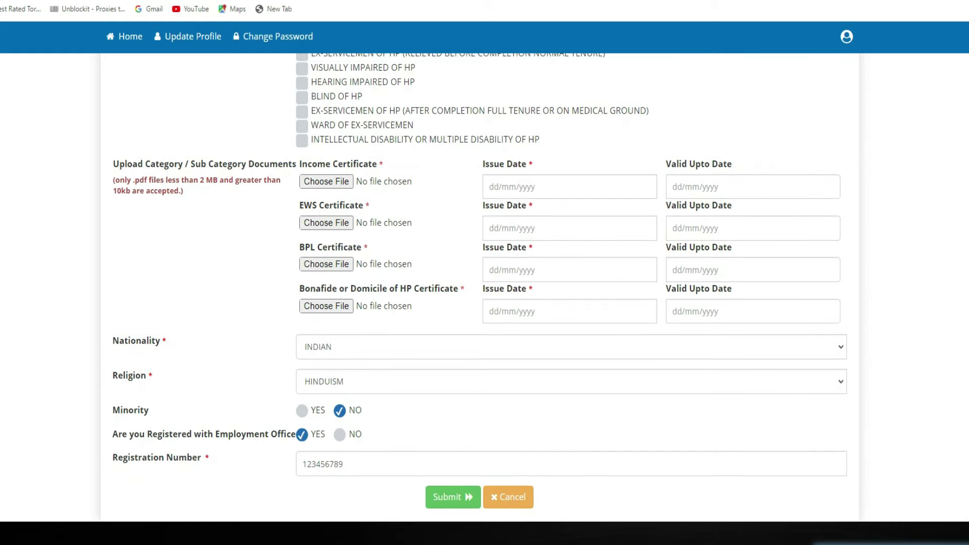
scroll(485, 273, up, 2)
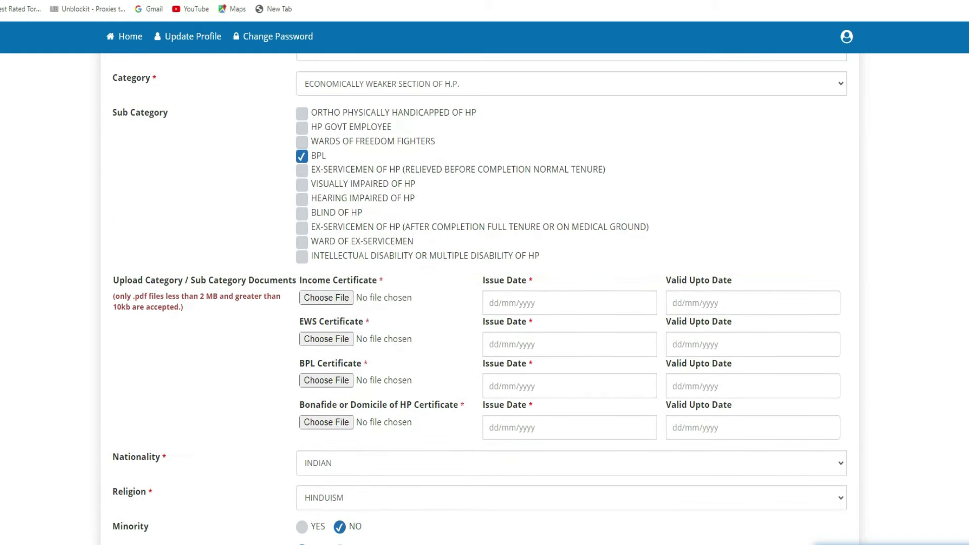
click(302, 156)
scroll(485, 273, down, 2)
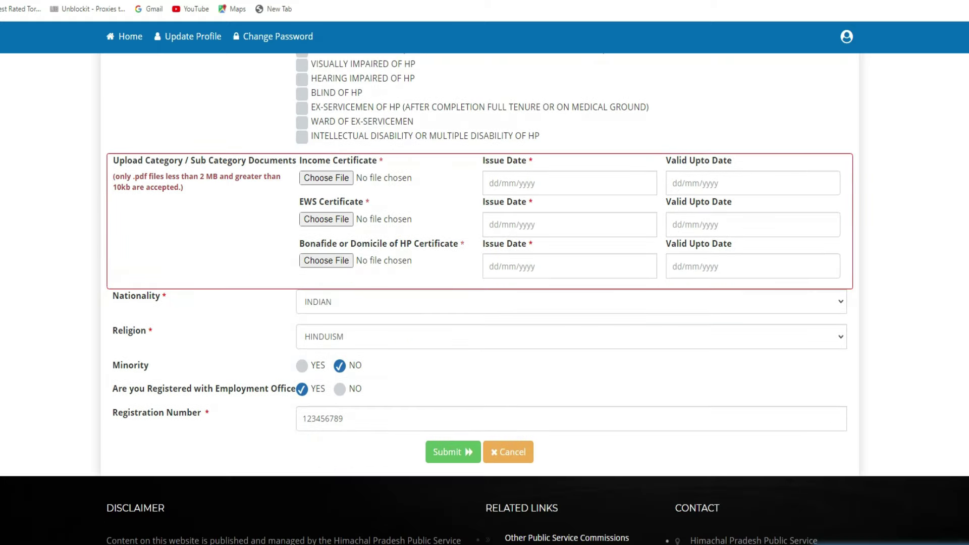
scroll(485, 298, up, 1)
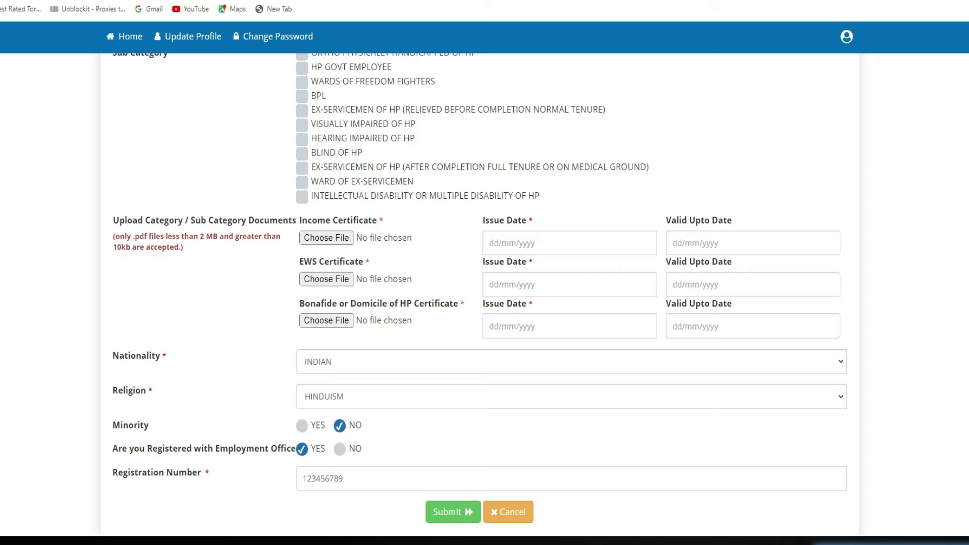
Confirm nationality INDIAN, religion HINDUISM and Minority set to NO.
click(571, 361)
click(572, 361)
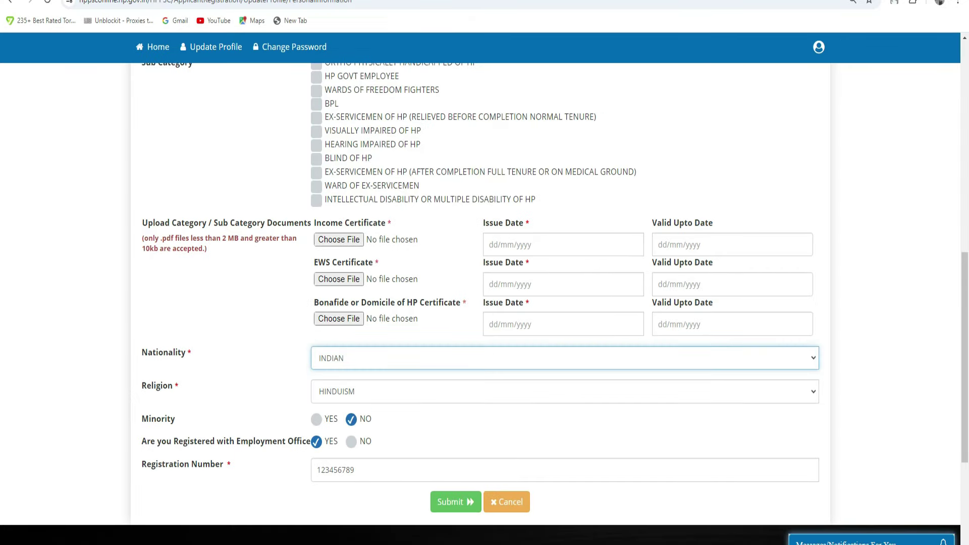
click(565, 391)
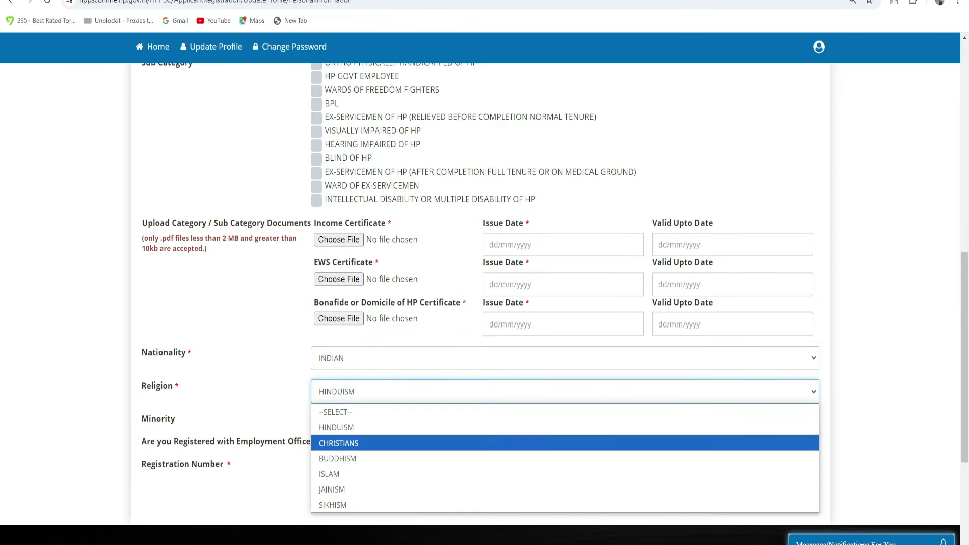
click(565, 428)
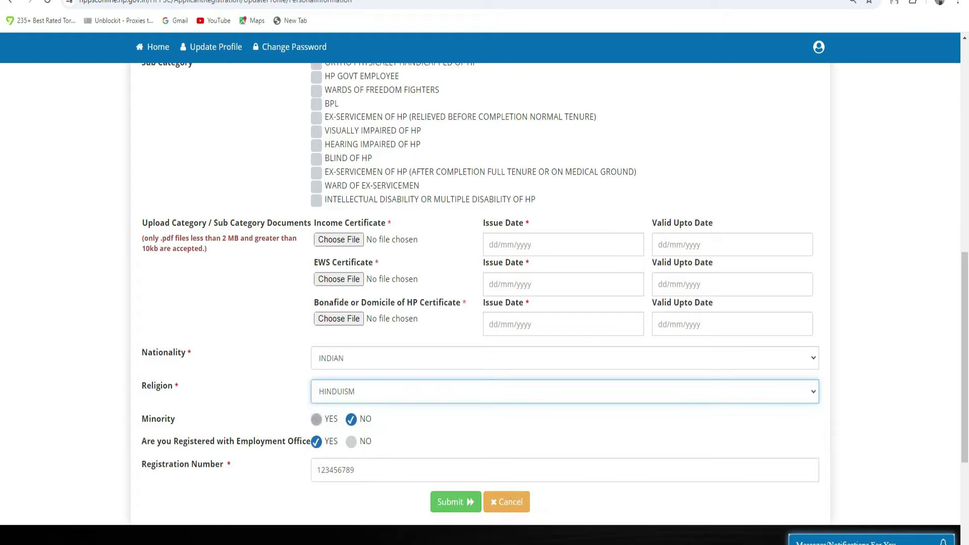
click(316, 420)
click(352, 420)
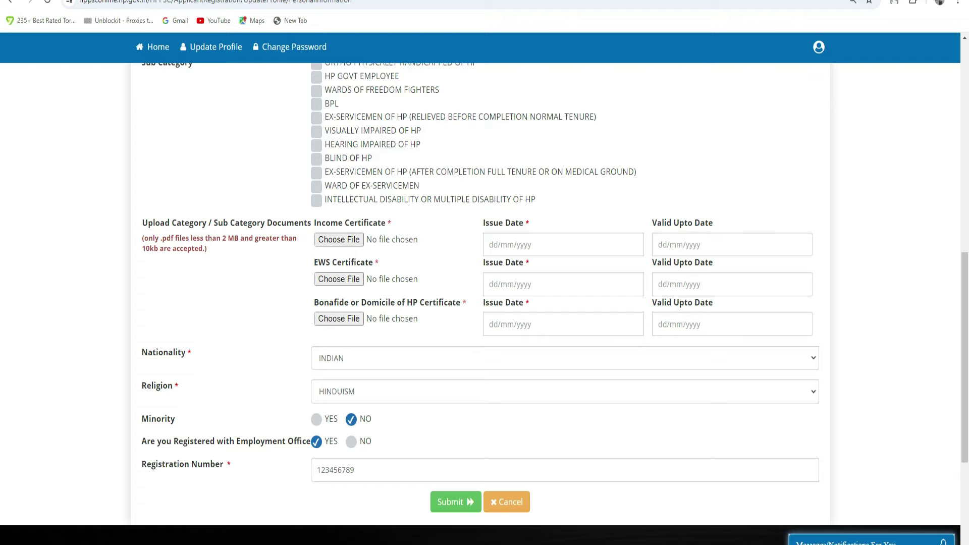
Keep employment office registration as YES with its registration number, then submit the personal form.
key(ctrl+a)
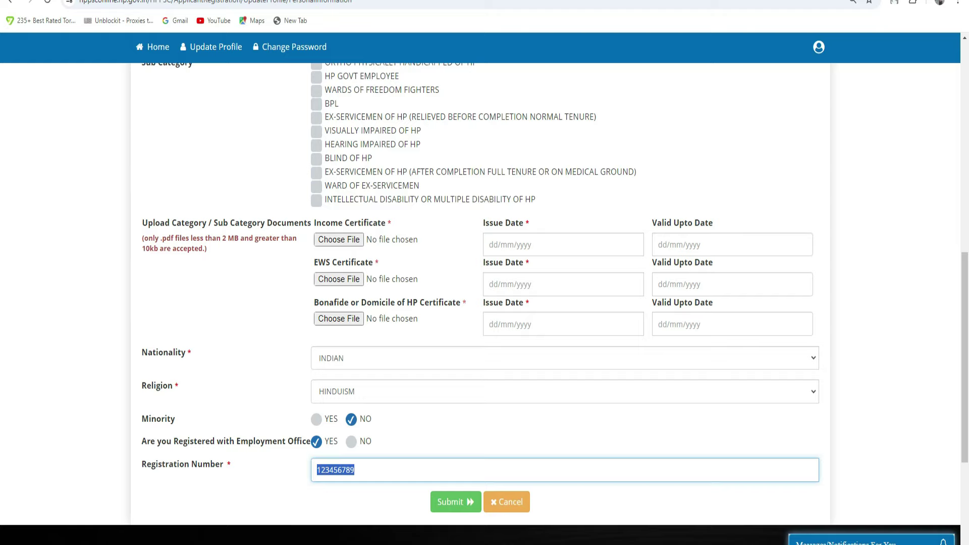
click(352, 442)
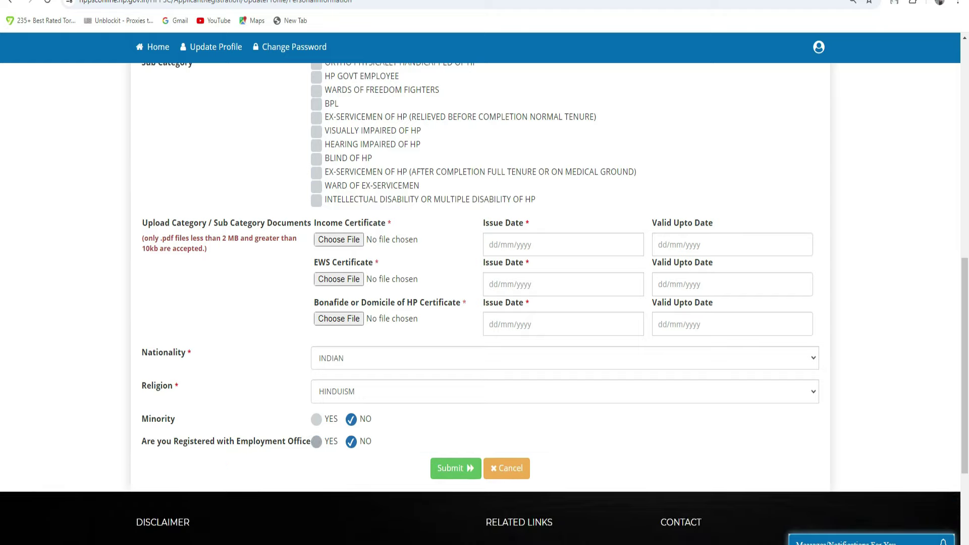
click(316, 442)
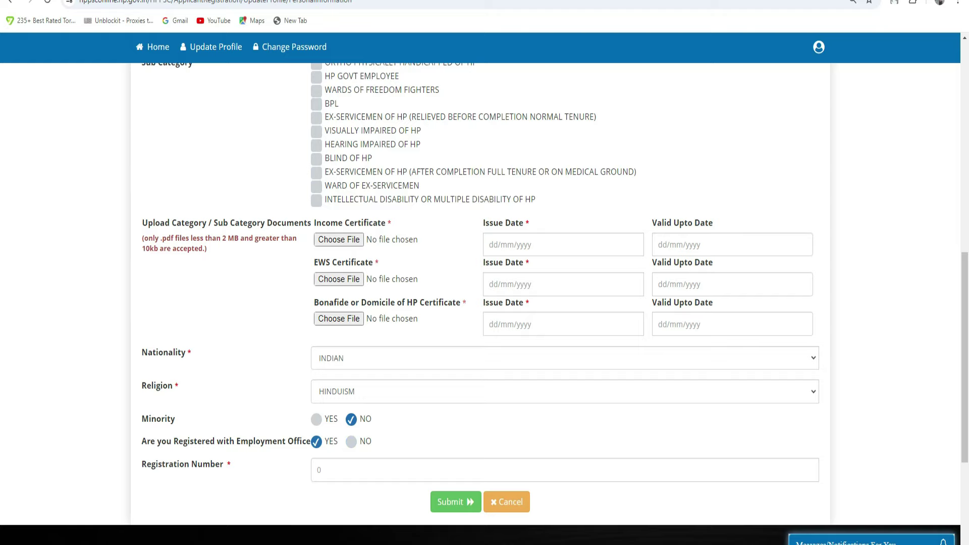
click(318, 470)
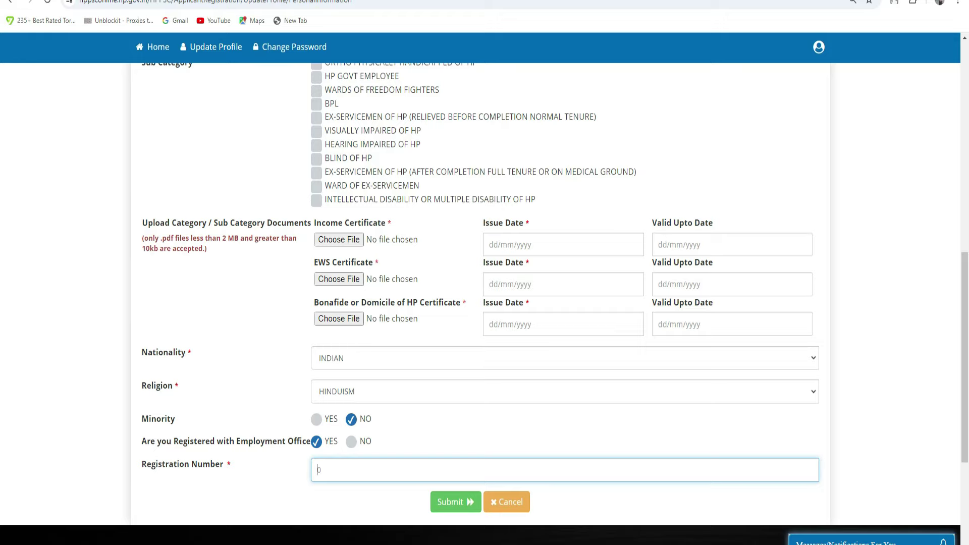
click(437, 508)
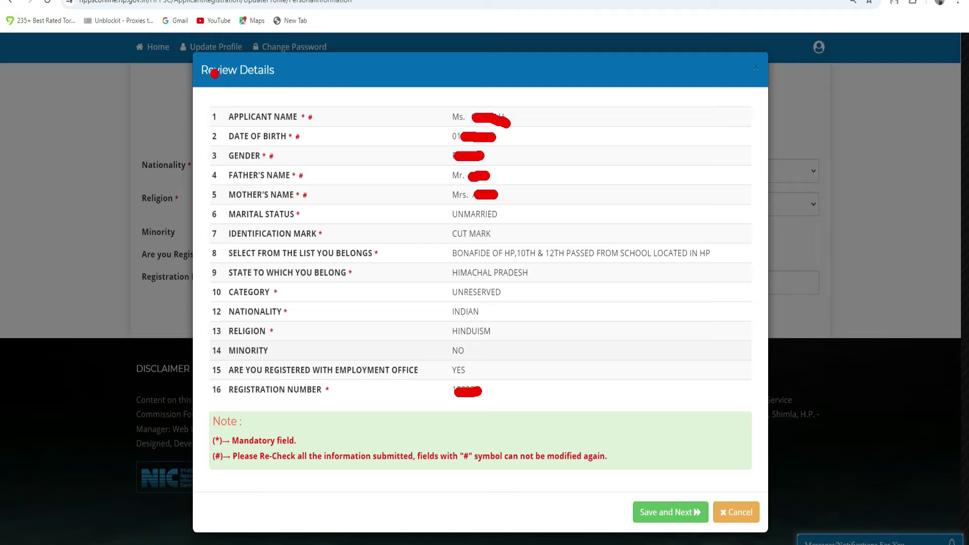
Accept the Review Details summary and save the personal information.
mouse_move(215, 73)
mouse_down()
mouse_move(233, 86)
mouse_move(250, 65)
mouse_up()
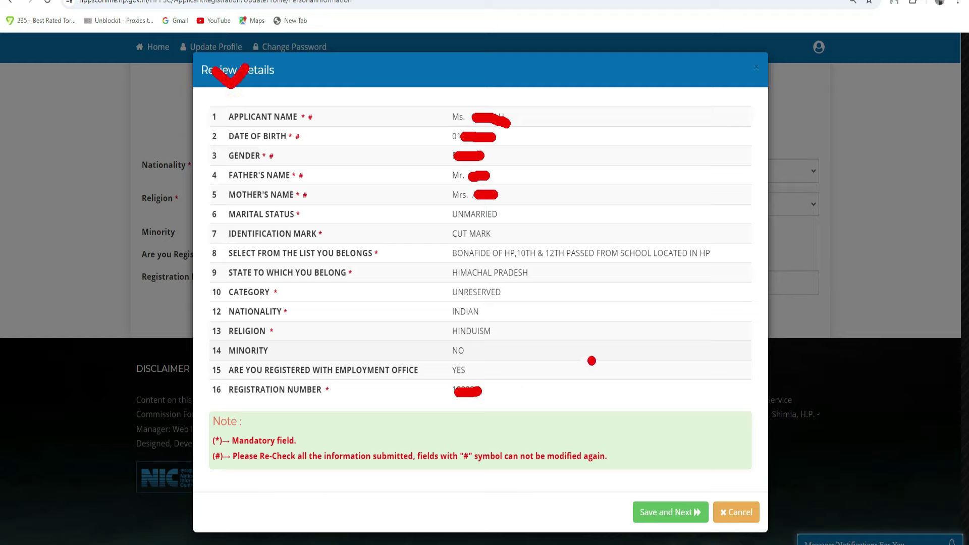
drag(658, 493, 696, 476)
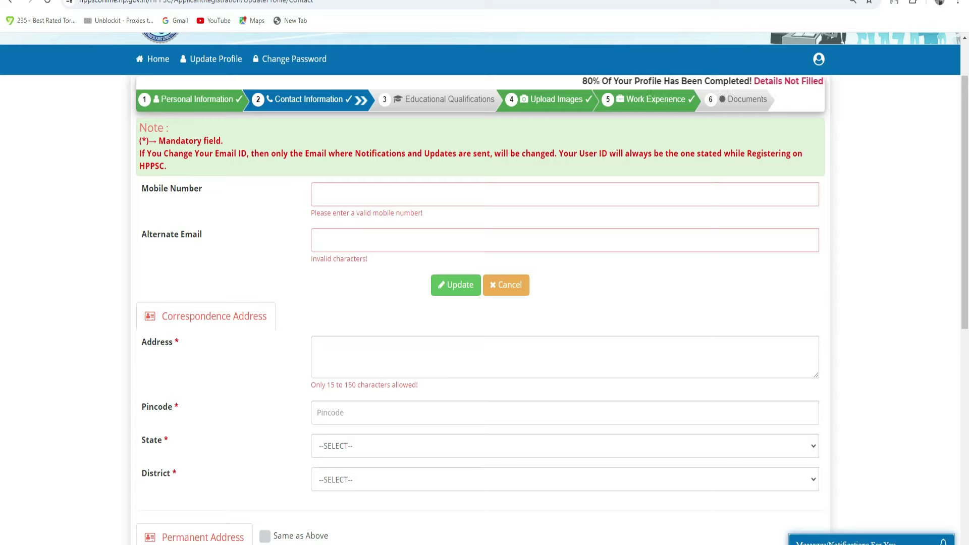
Keep the mobile and address contact details as entered and save them.
click(320, 194)
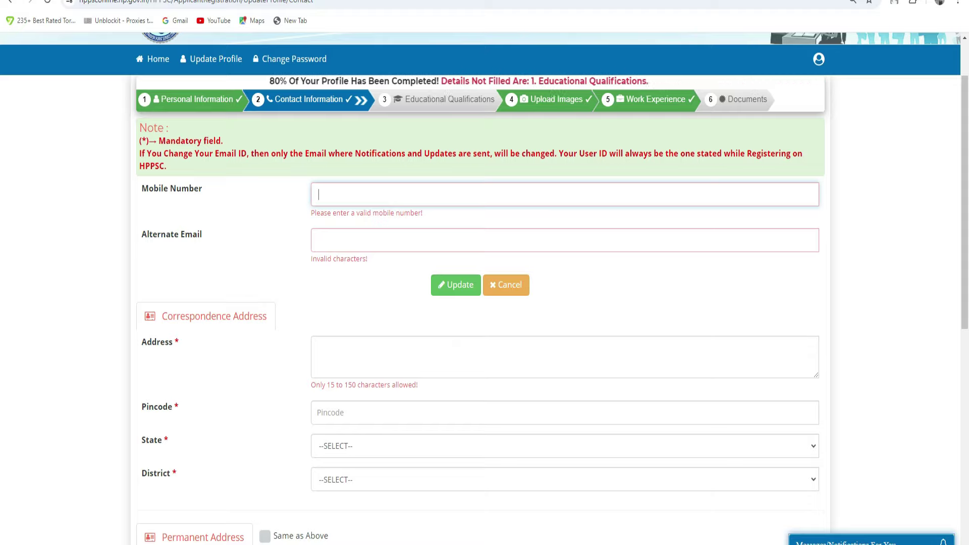
scroll(485, 288, down, 2)
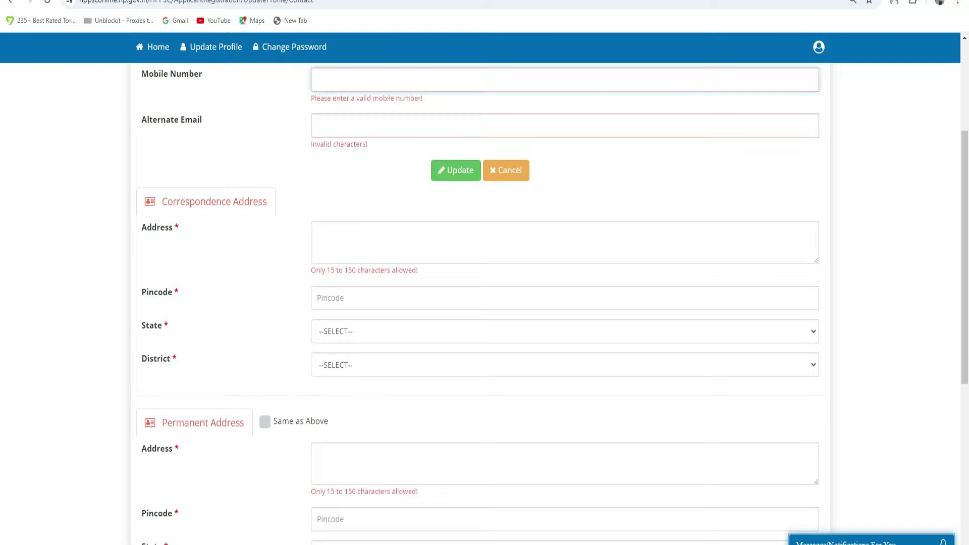
scroll(485, 303, down, 3)
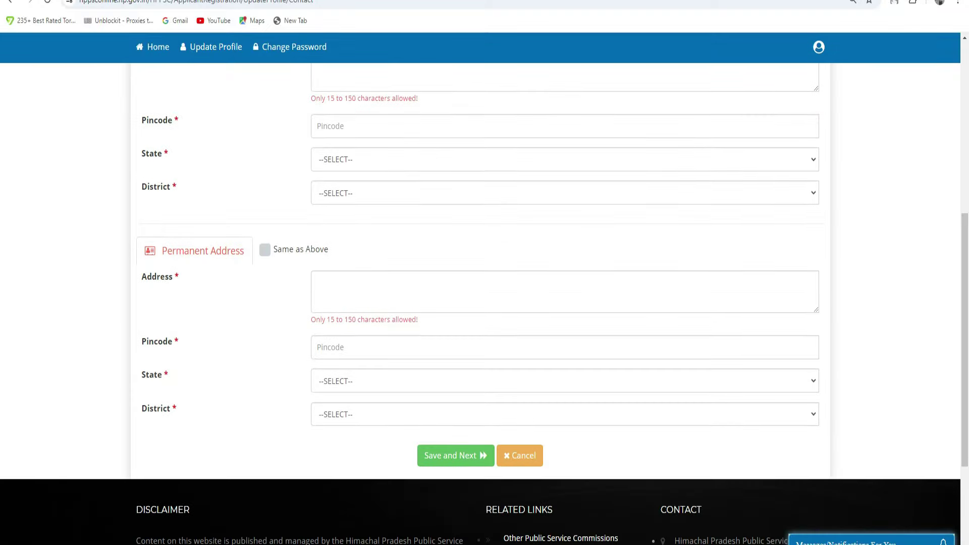
scroll(484, 302, up, 2)
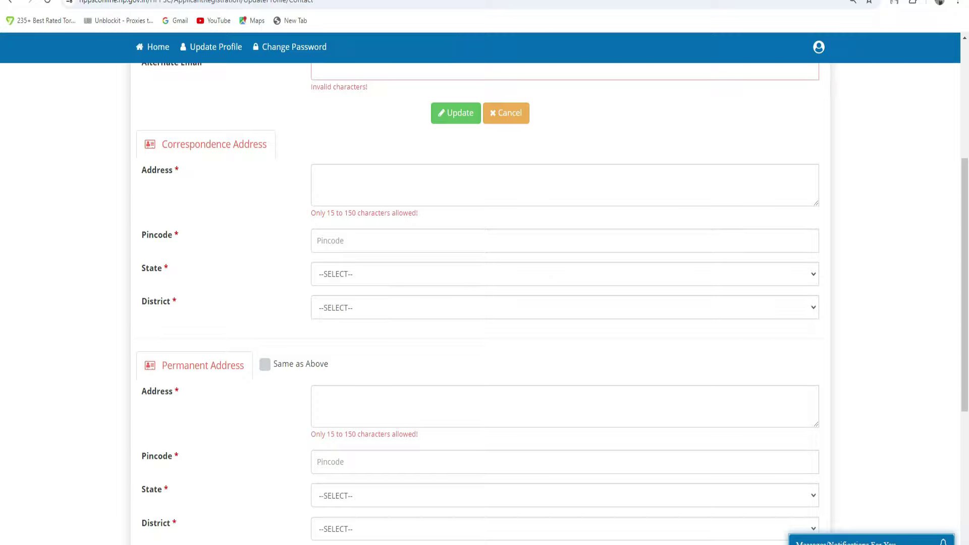
scroll(484, 303, down, 2)
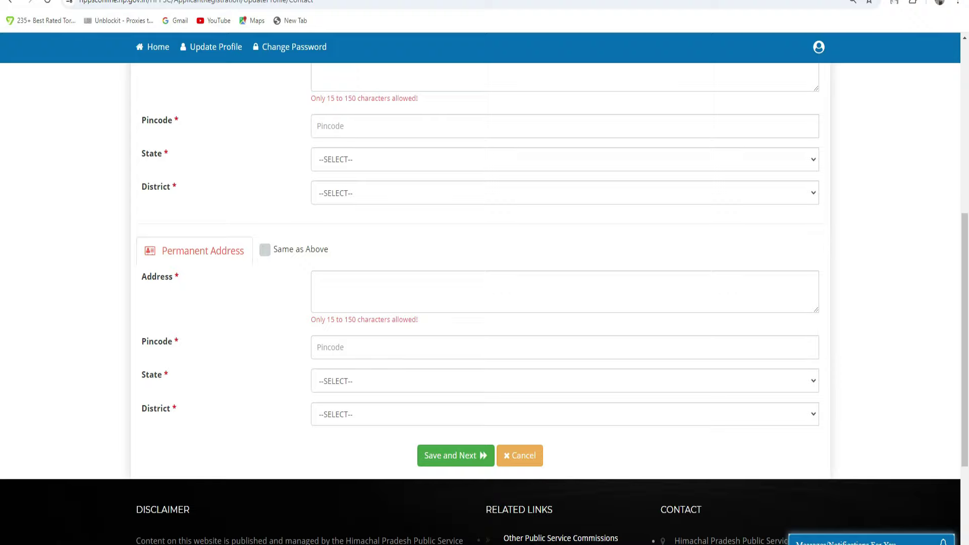
click(456, 455)
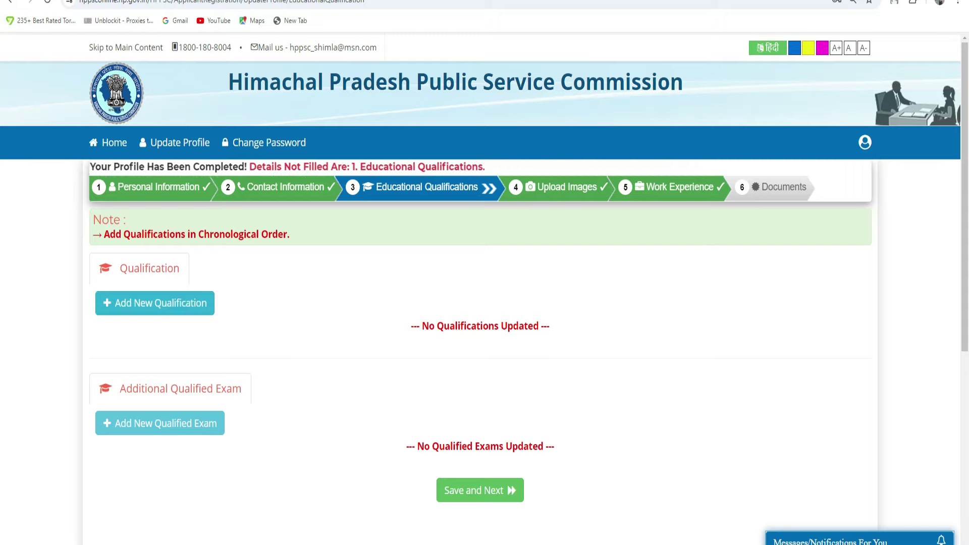
Start a new qualification: MATRICULATION, 10TH, specialisation GENERAL, board HPBOSE.
click(154, 303)
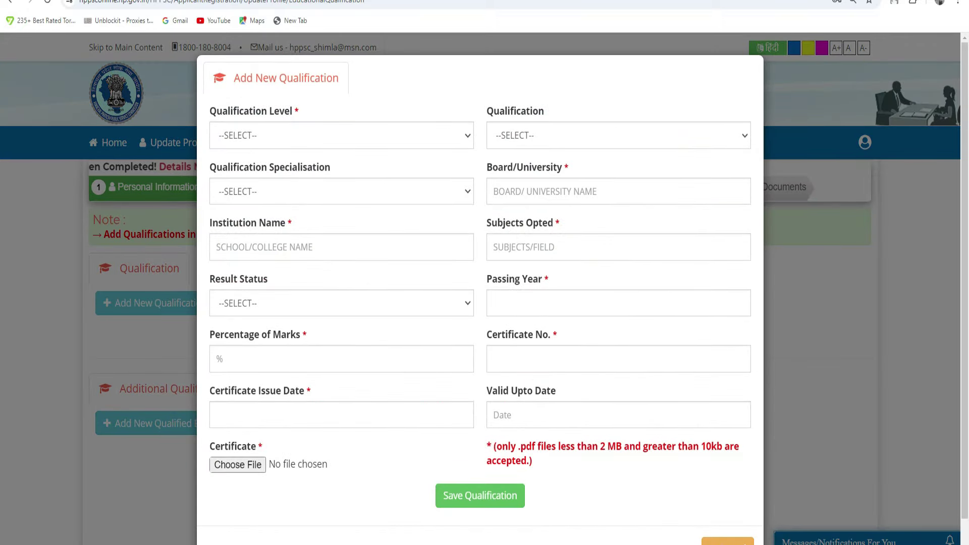
click(342, 135)
click(253, 175)
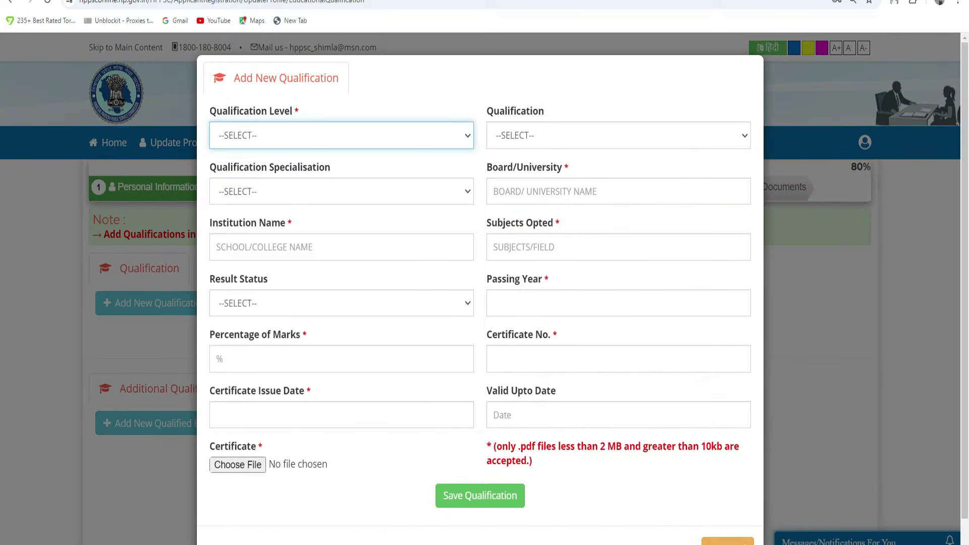
key(Down)
click(618, 136)
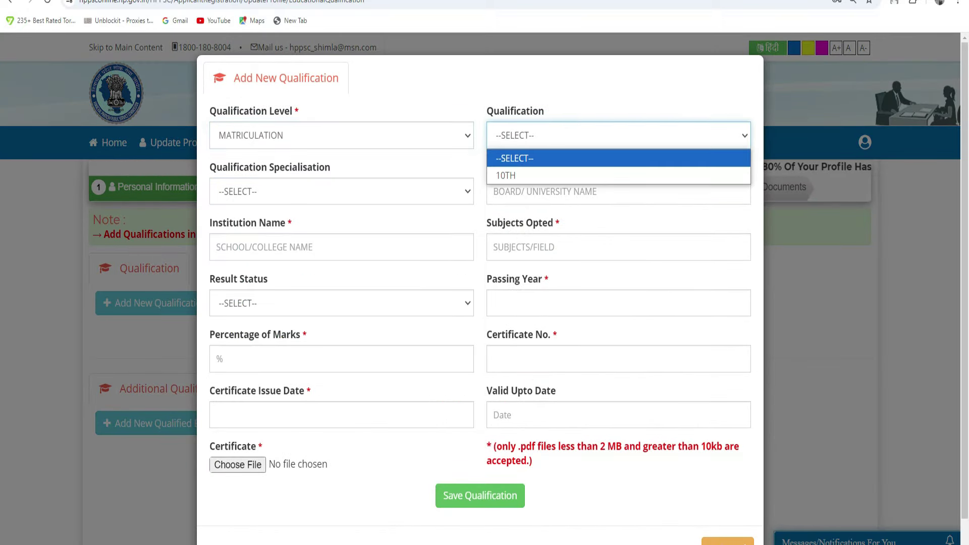
click(555, 175)
key(Tab)
key(alt+Down)
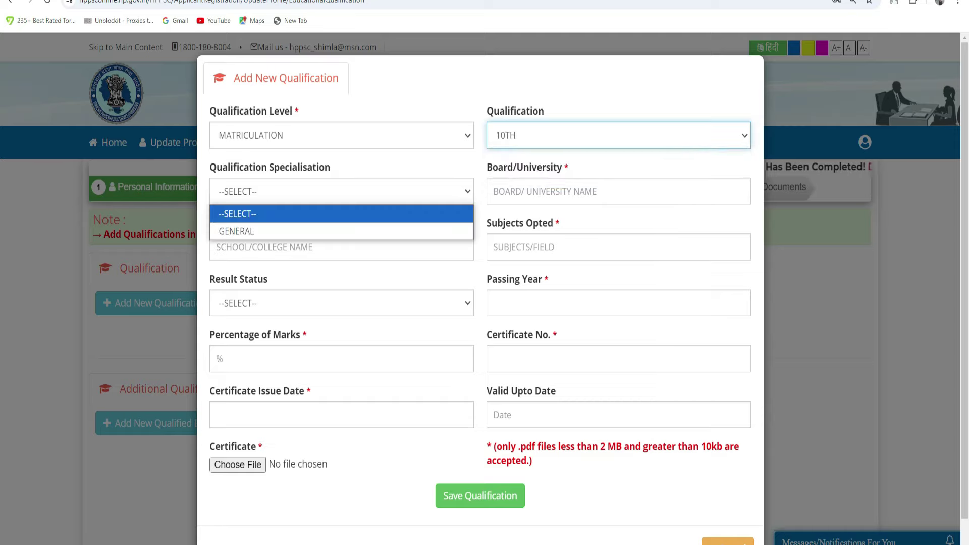
key(Down)
key(Return)
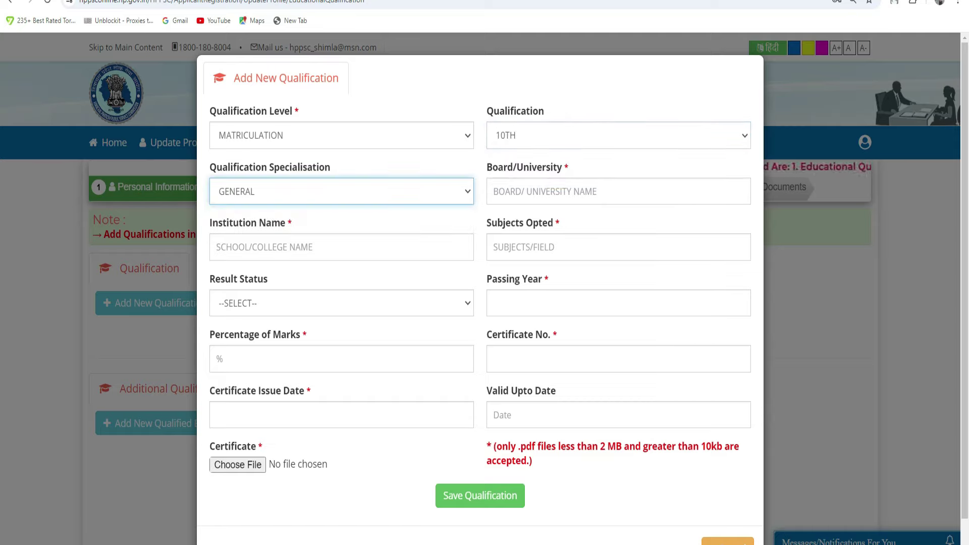
key(alt+Down)
click(619, 191)
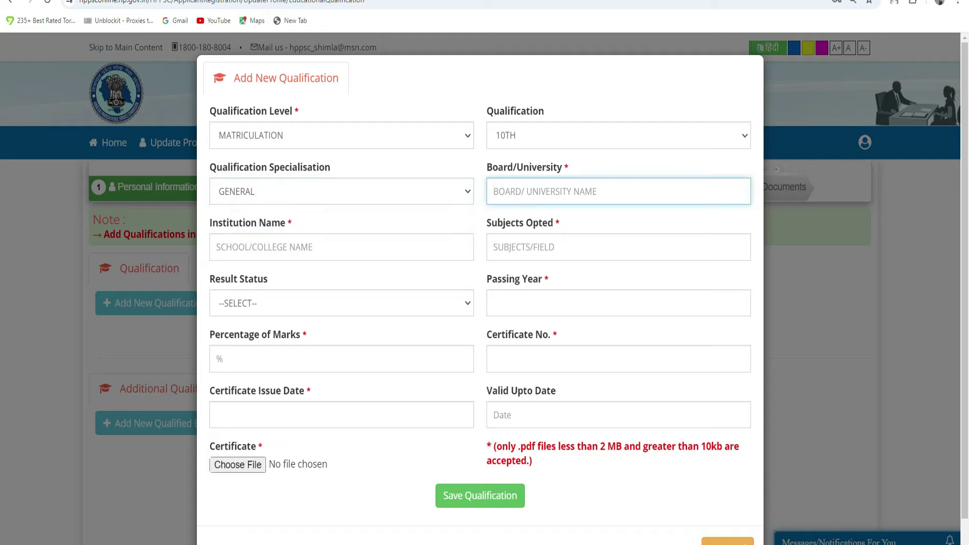
text(HP)
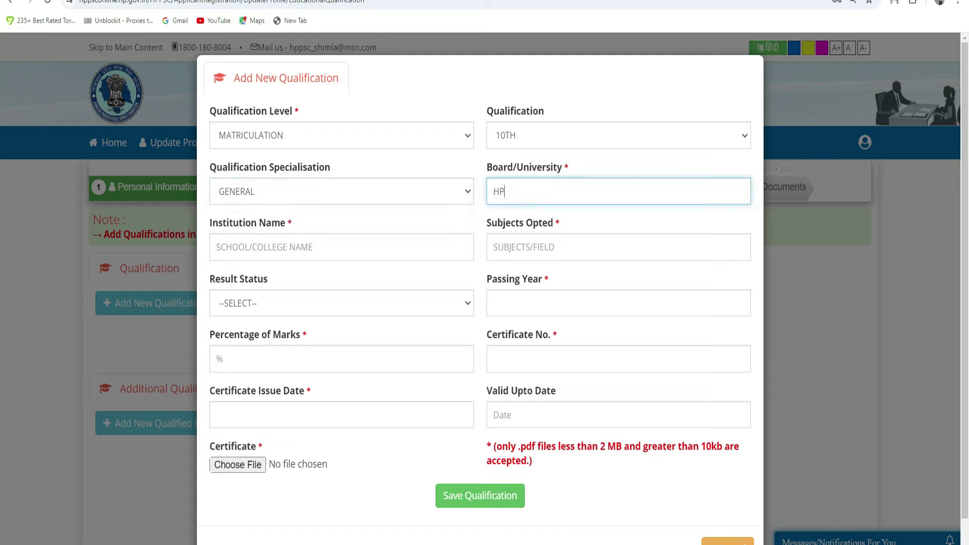
text(BOSE)
Mark the 10th result as Pass, set certificate issue date 28-07-2022, and save it.
click(341, 247)
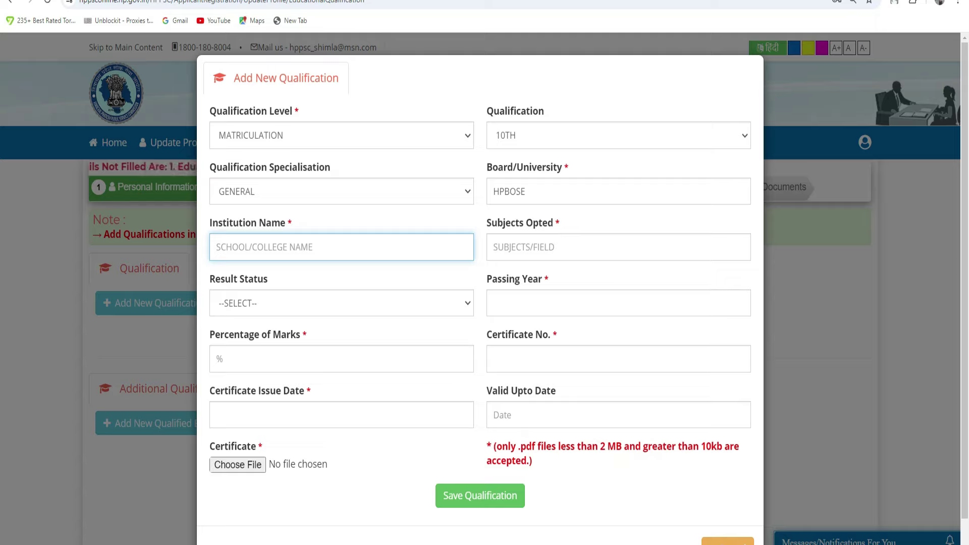
click(342, 304)
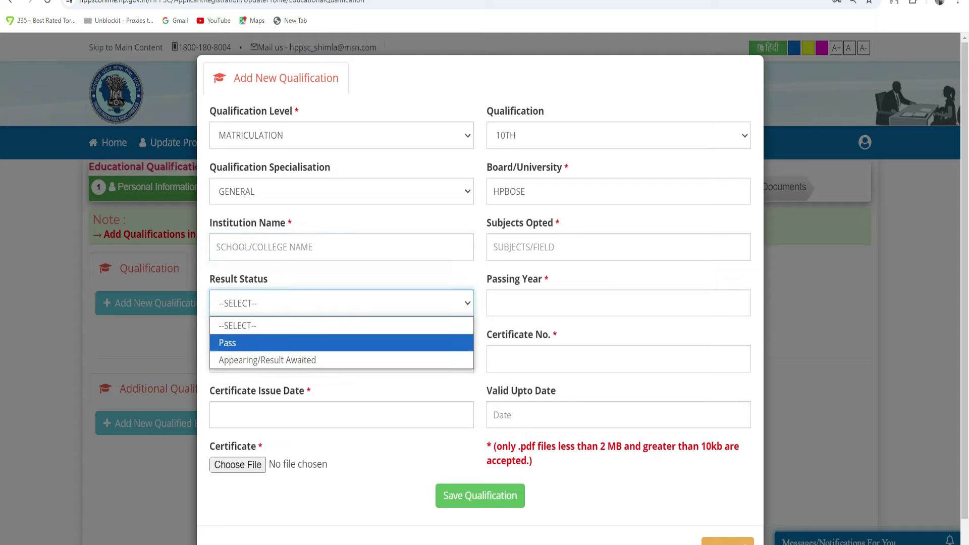
click(341, 344)
click(570, 304)
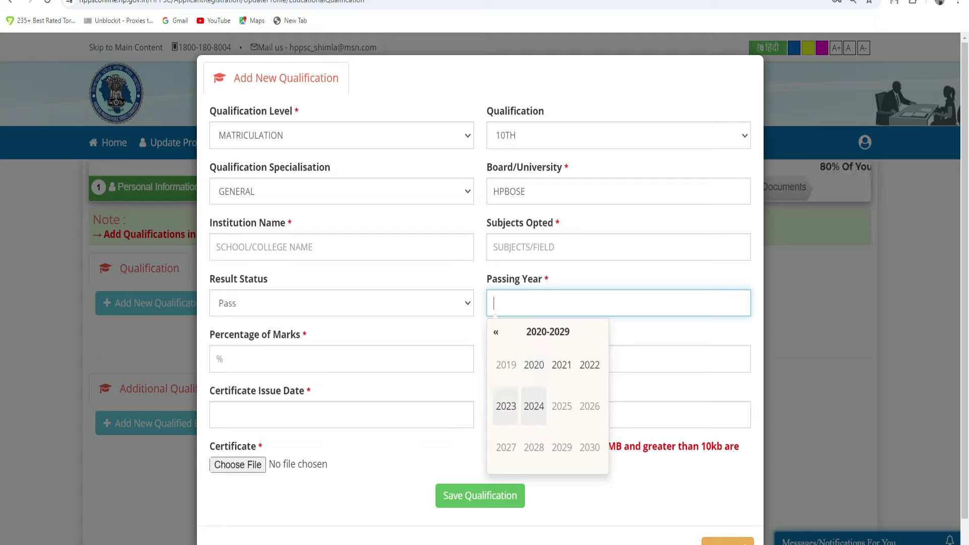
click(374, 359)
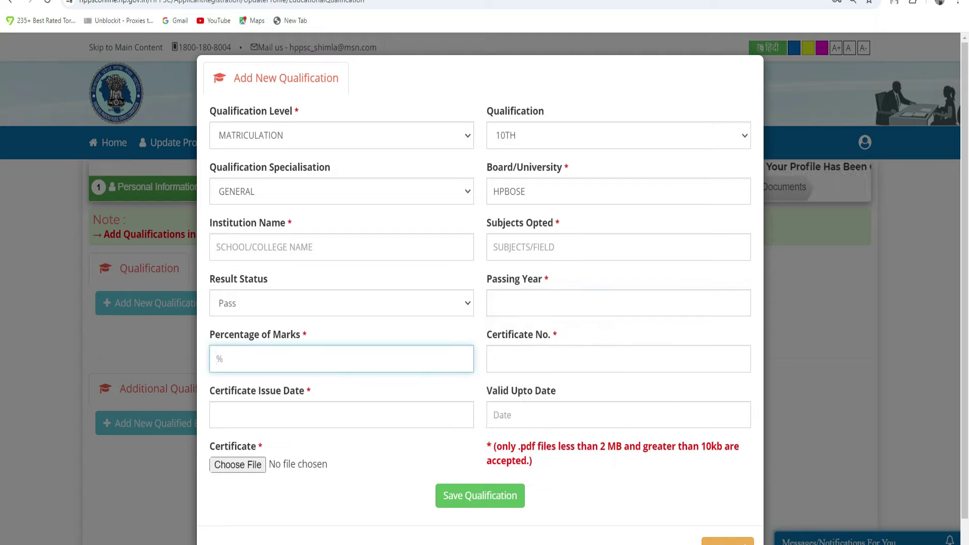
click(494, 359)
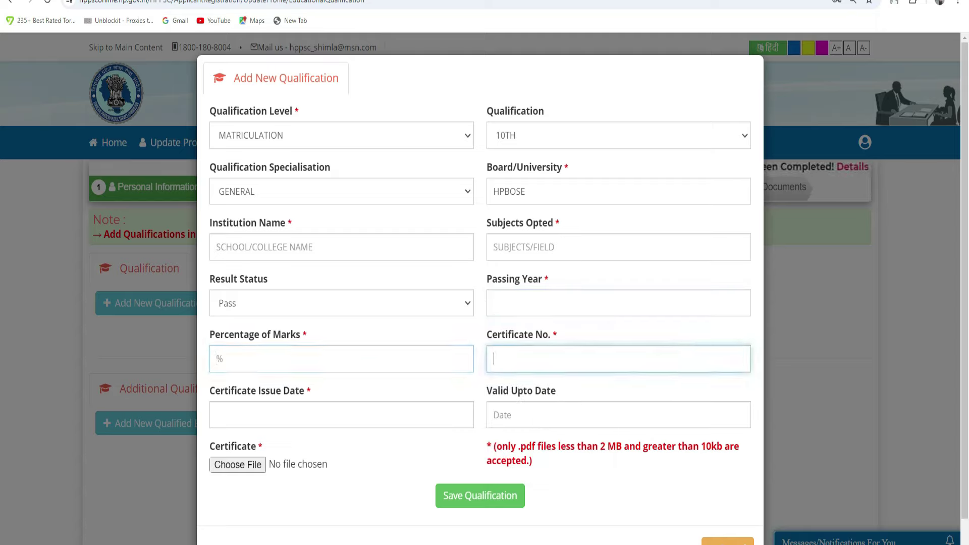
click(342, 415)
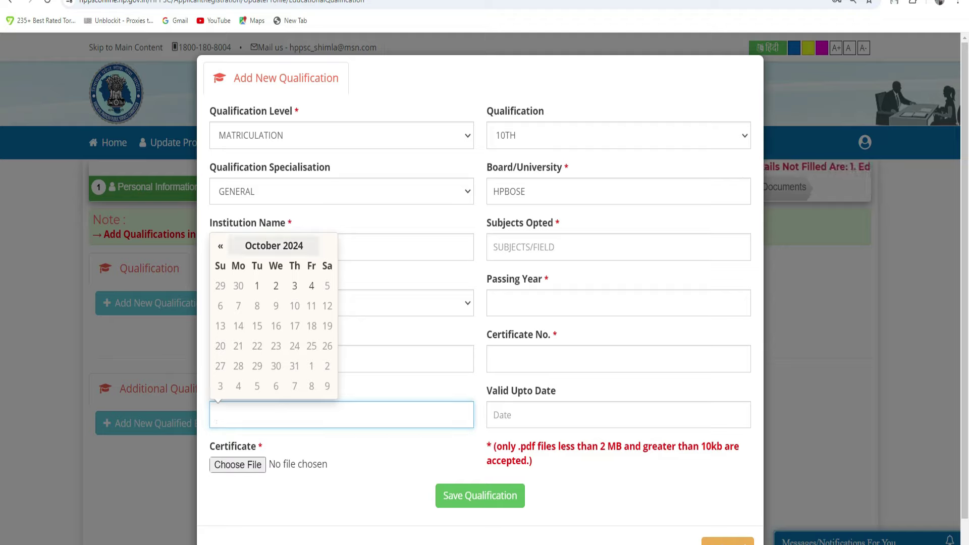
click(274, 246)
click(271, 257)
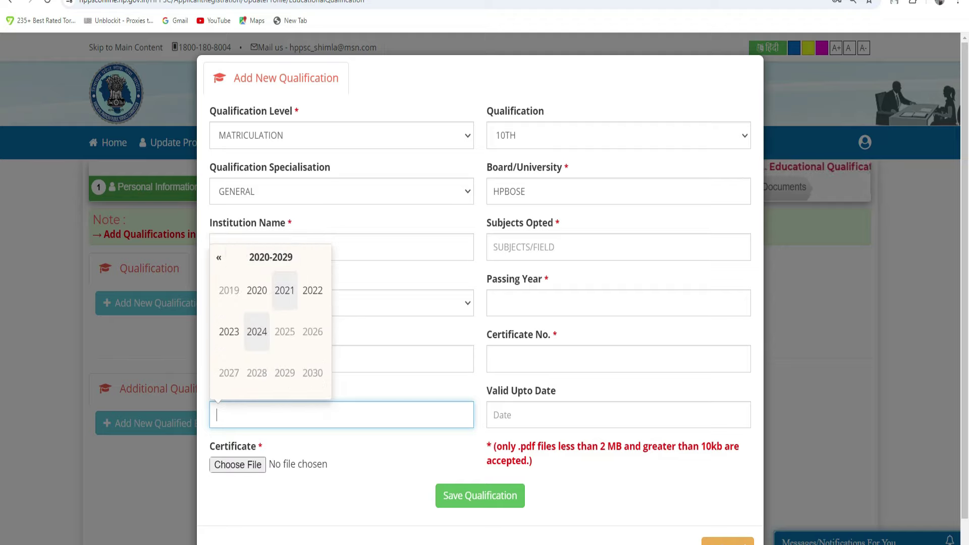
click(312, 290)
click(284, 332)
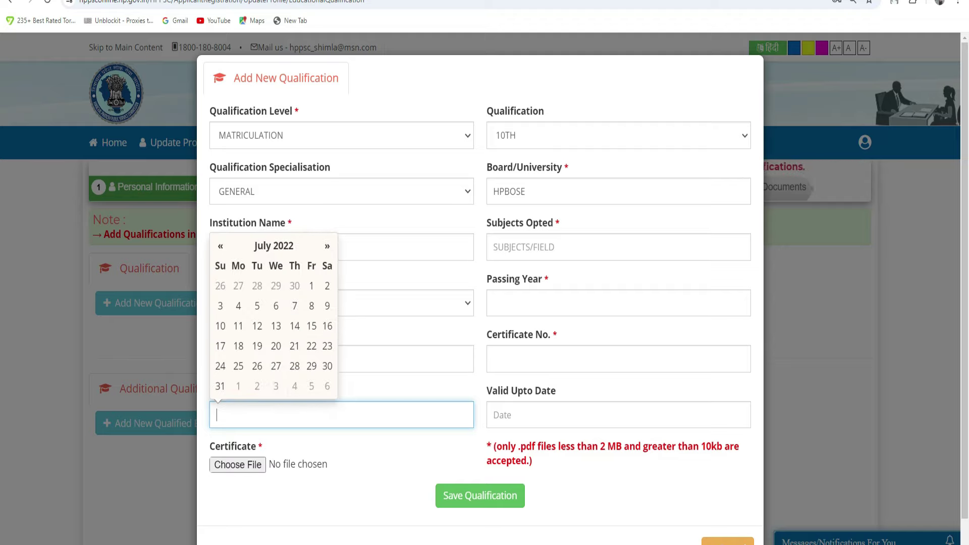
click(294, 366)
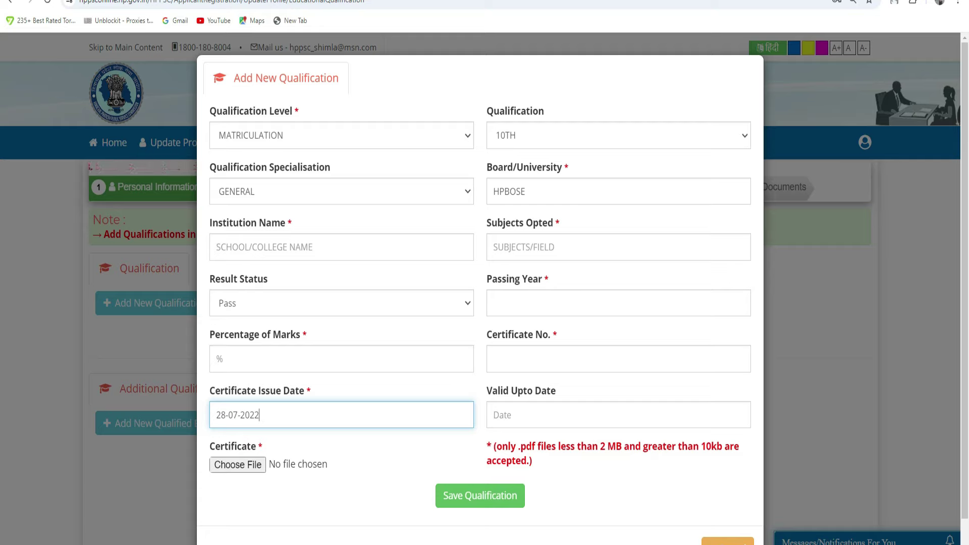
click(480, 495)
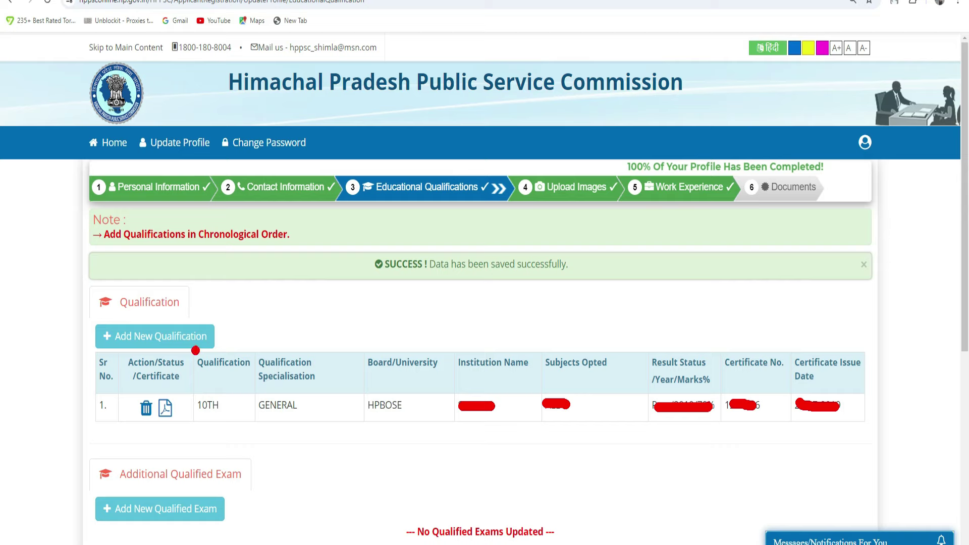
Start another qualification: 10+2/INTERMEDIATE, 12TH, specialisation ARTS.
click(192, 340)
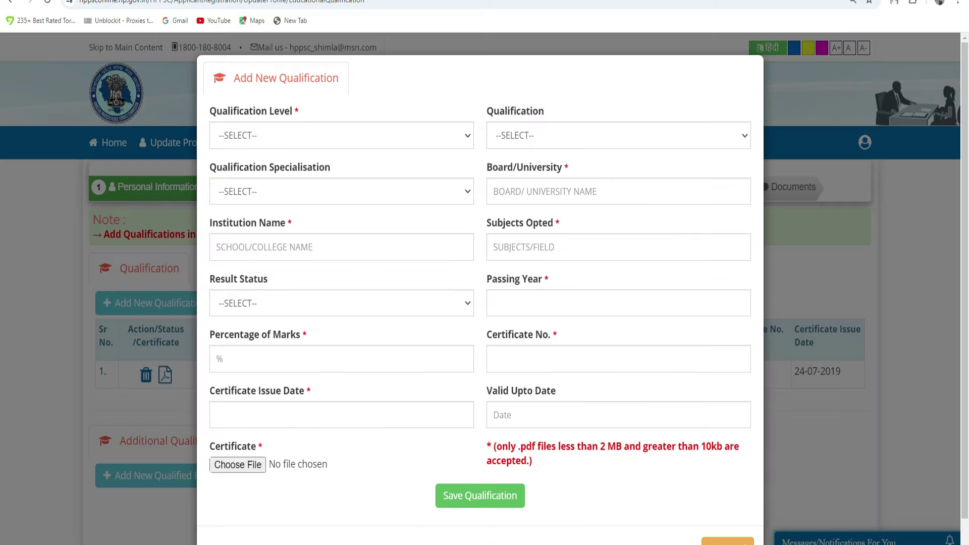
click(341, 135)
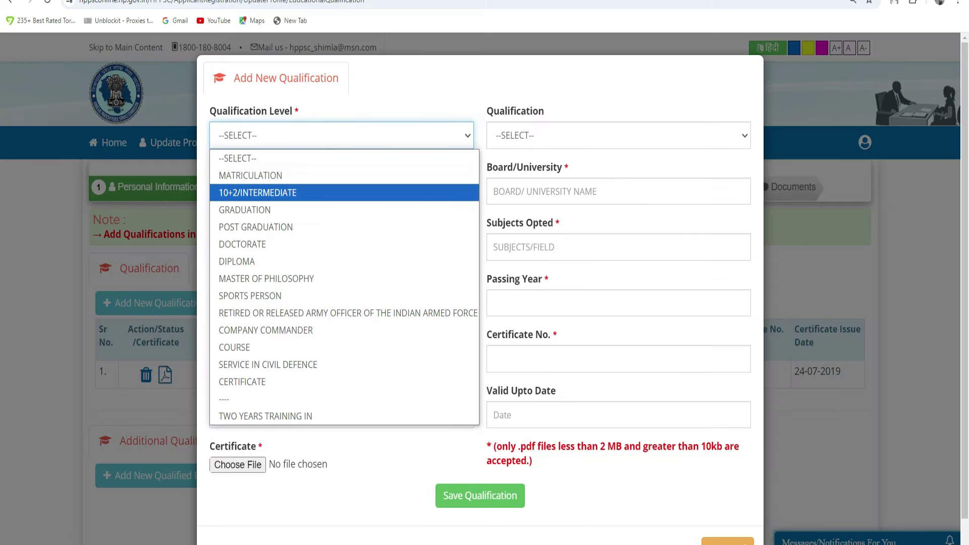
click(257, 192)
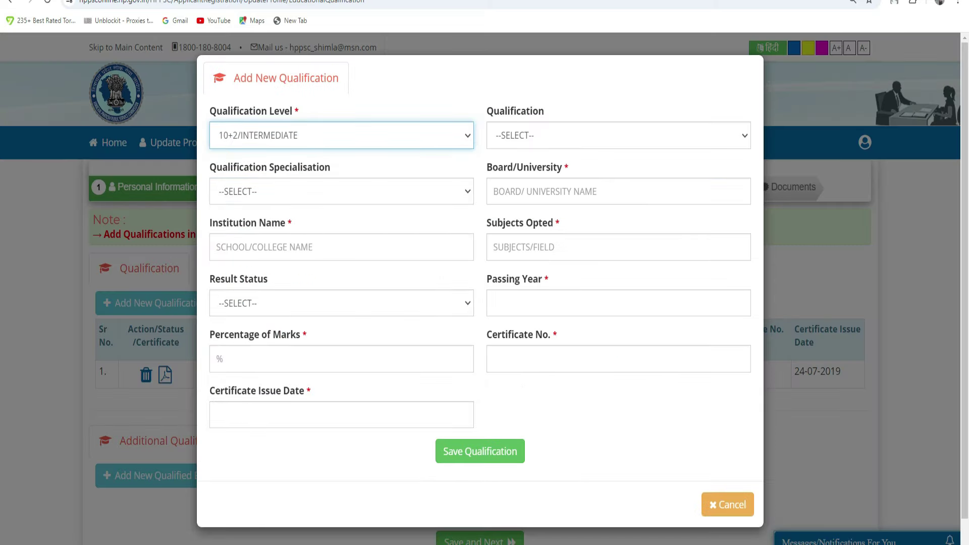
click(619, 135)
click(506, 175)
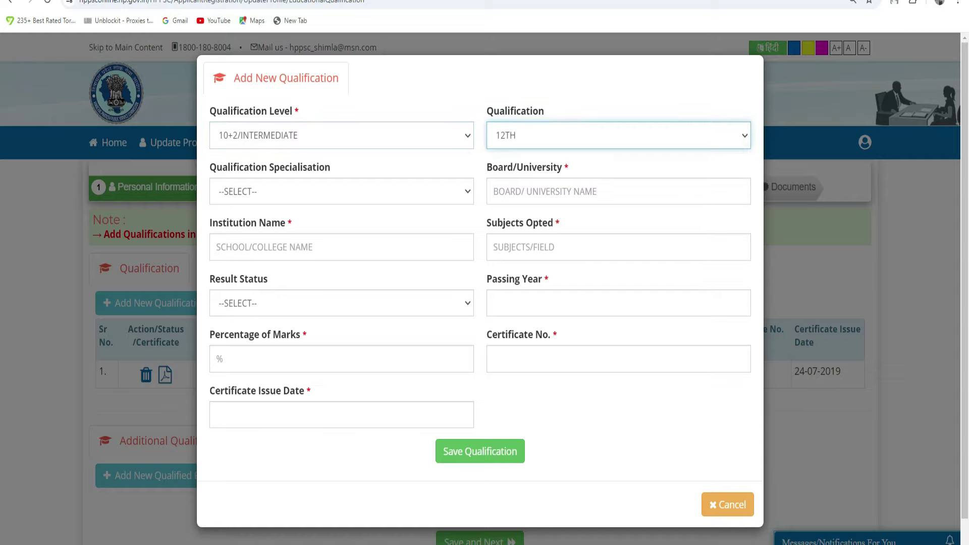
click(341, 191)
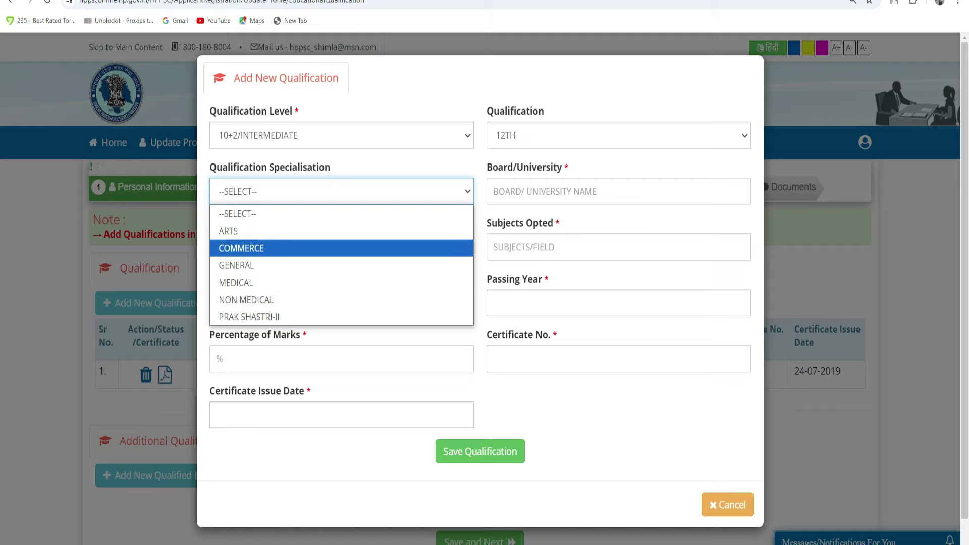
click(228, 231)
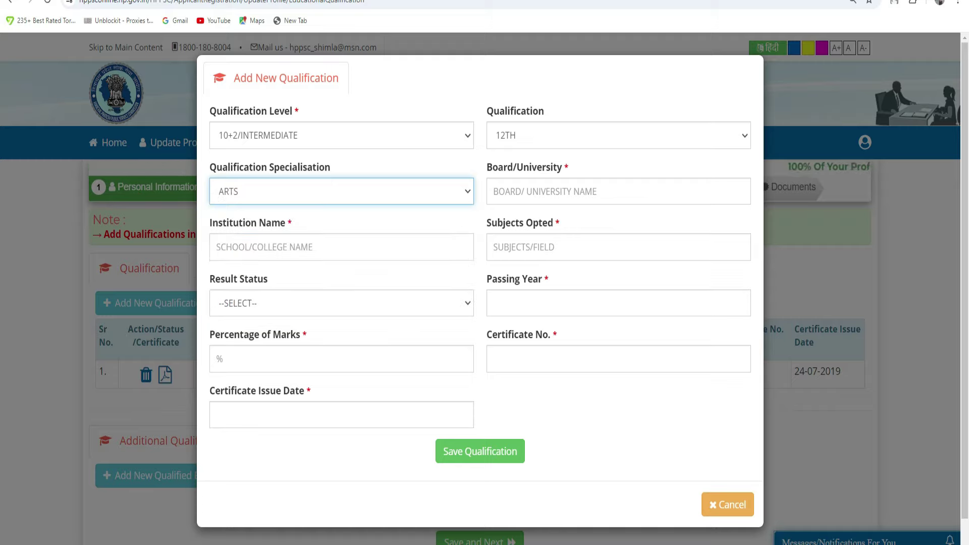
Mark the 12th result as Pass with passing year 2022.
key(Tab)
key(Tab)
key(Tab)
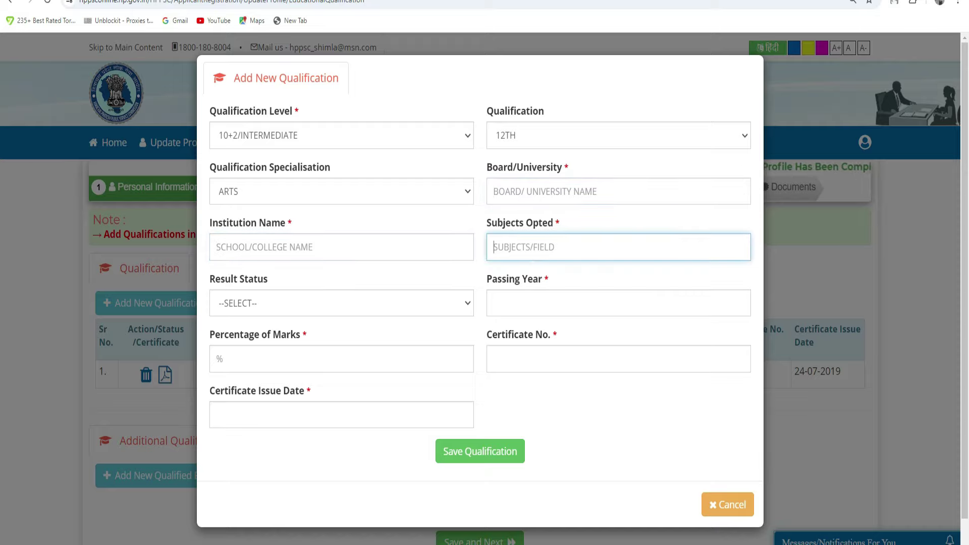
key(Tab)
key(alt+Down)
key(Return)
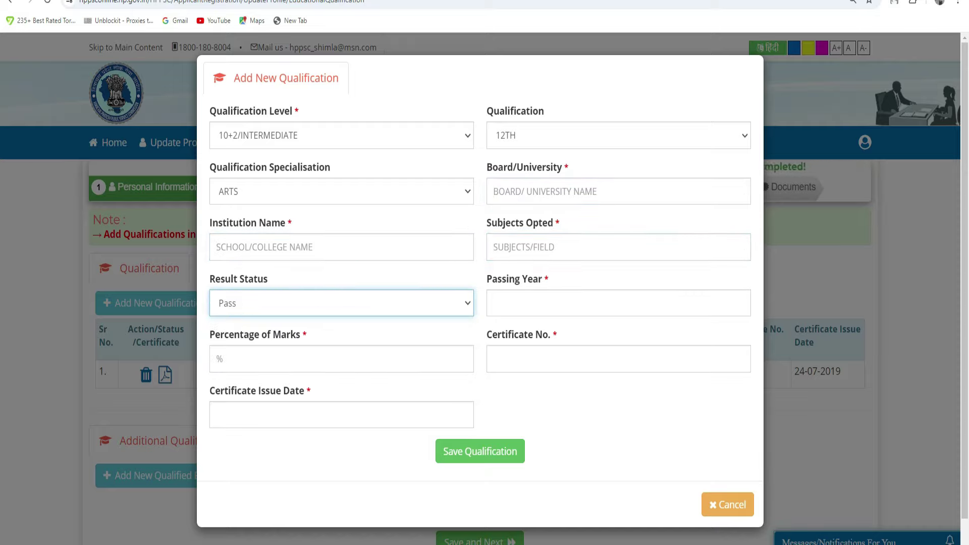
key(Tab)
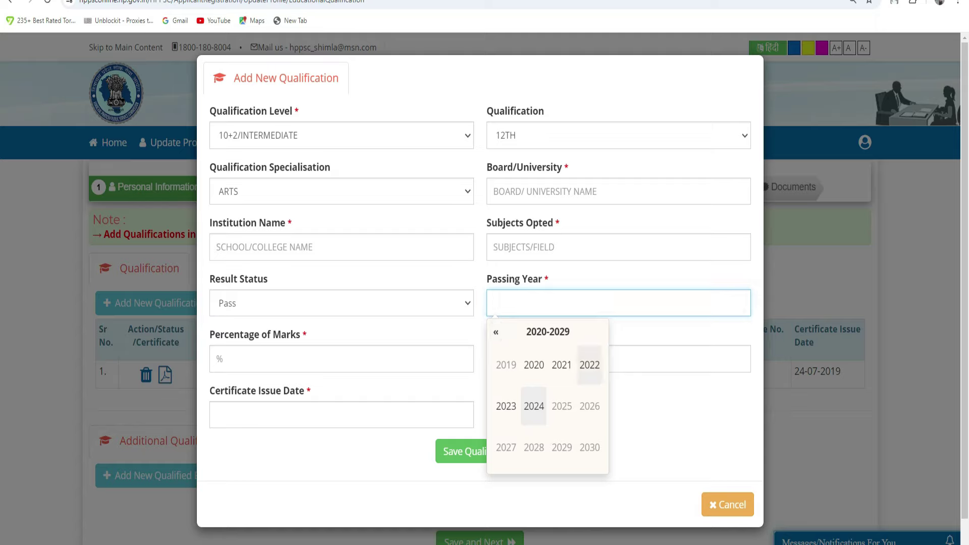
click(589, 365)
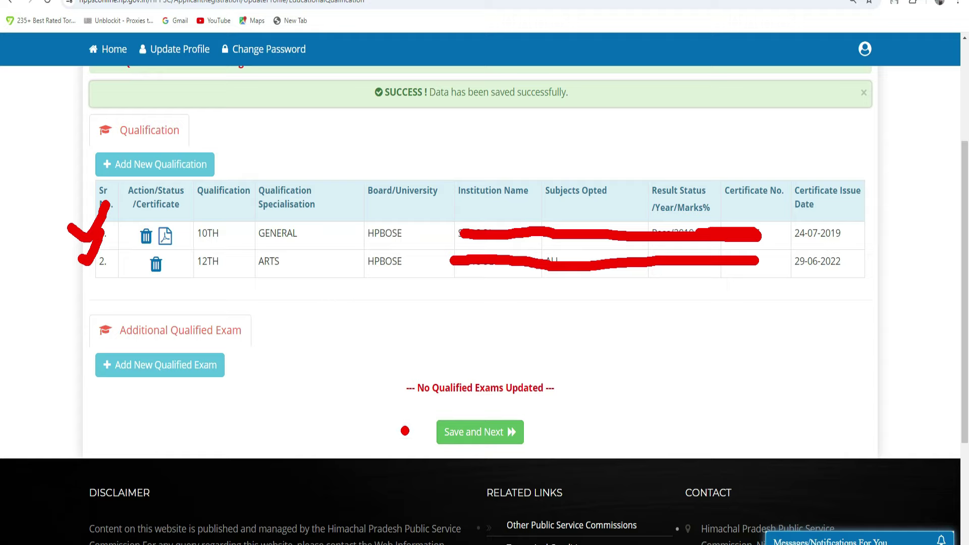
Answer NO to work experience and save it to reach the Documents step.
mouse_move(403, 434)
mouse_down()
mouse_move(465, 467)
mouse_move(546, 415)
mouse_move(444, 404)
mouse_move(412, 430)
mouse_up()
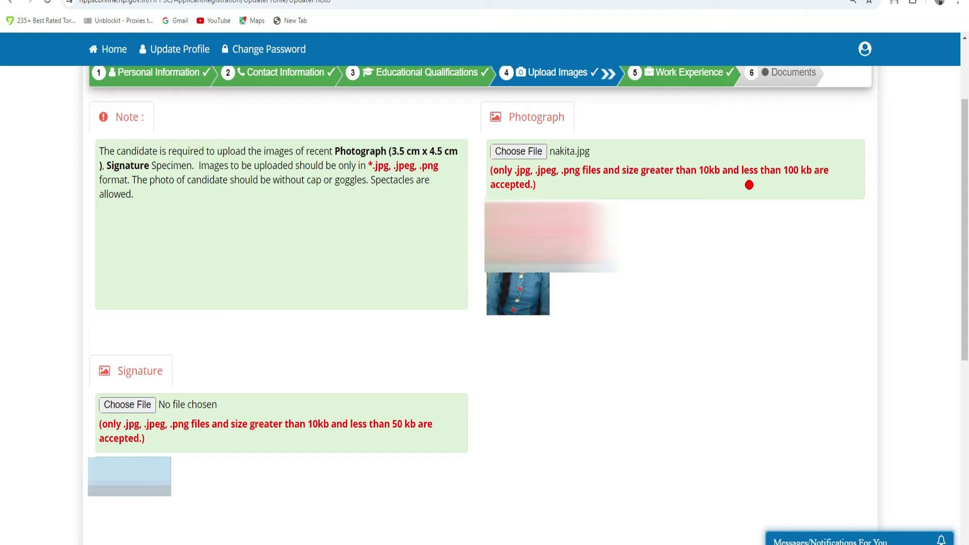
drag(719, 183, 800, 188)
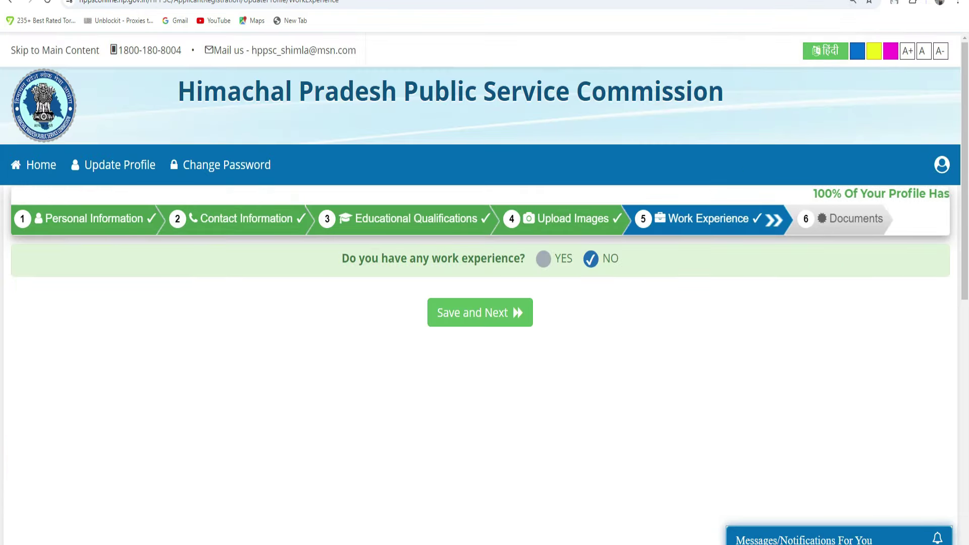
click(544, 259)
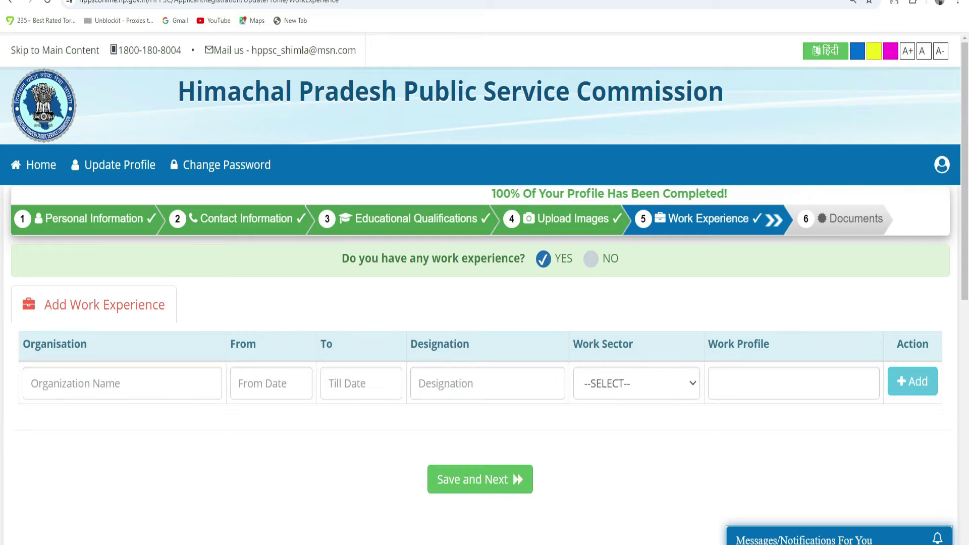
click(591, 259)
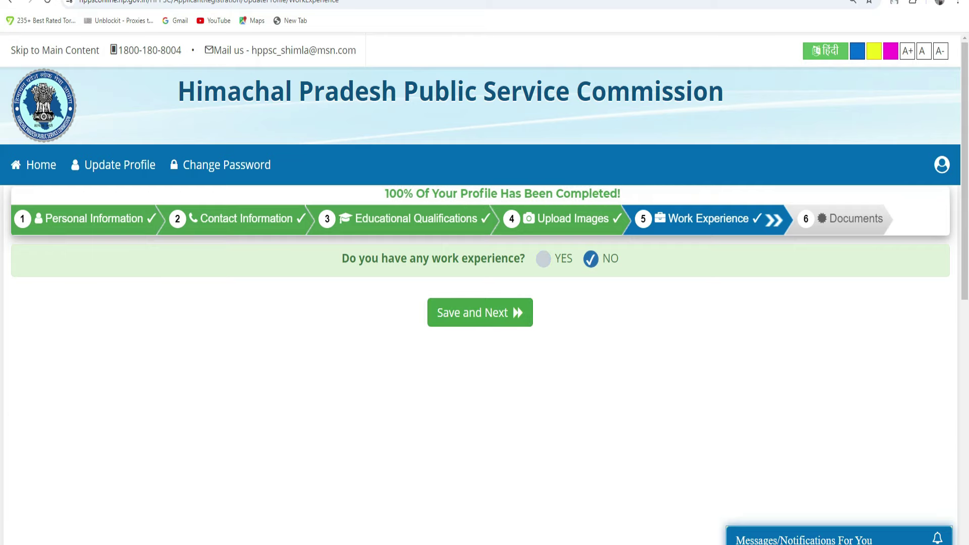
click(481, 312)
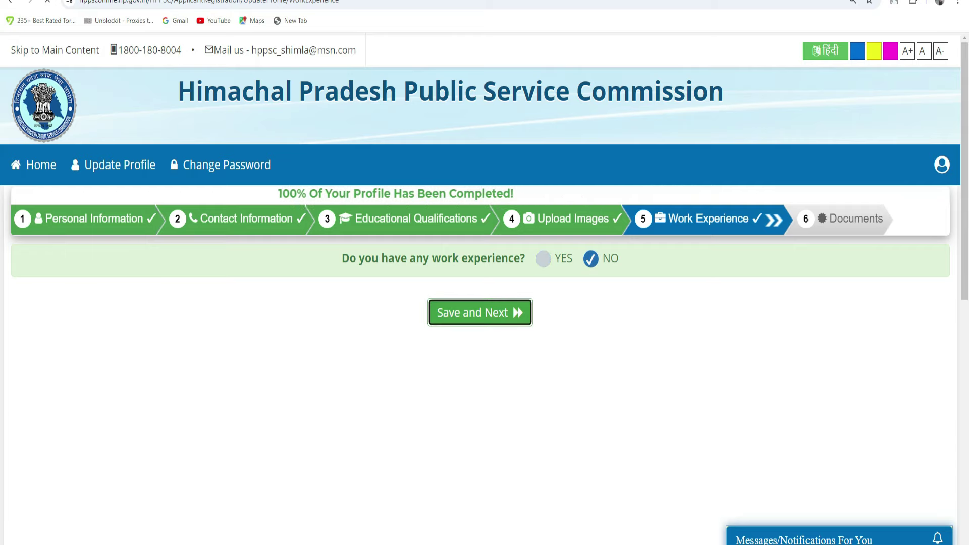
key(Return)
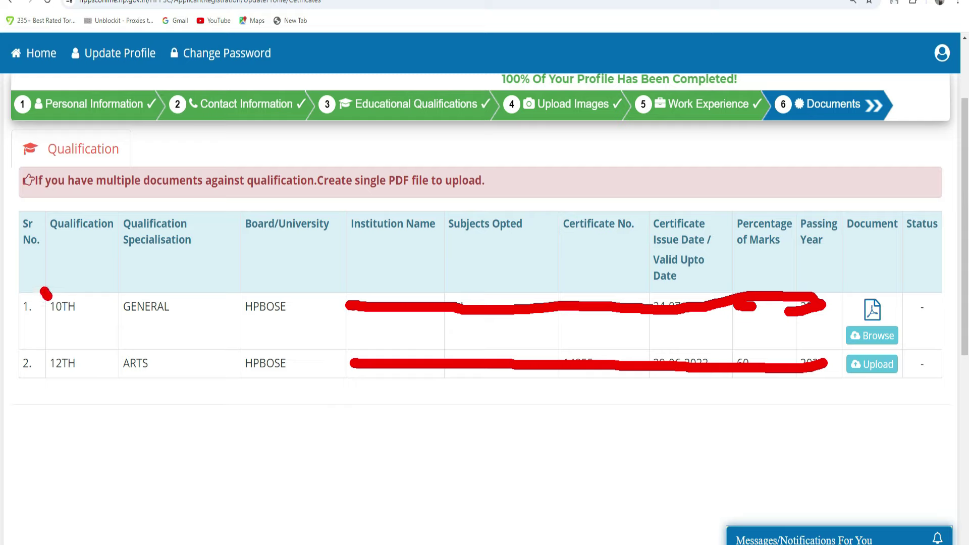
Go back to the Home dashboard from the completed profile.
drag(46, 294, 66, 276)
drag(885, 381, 913, 381)
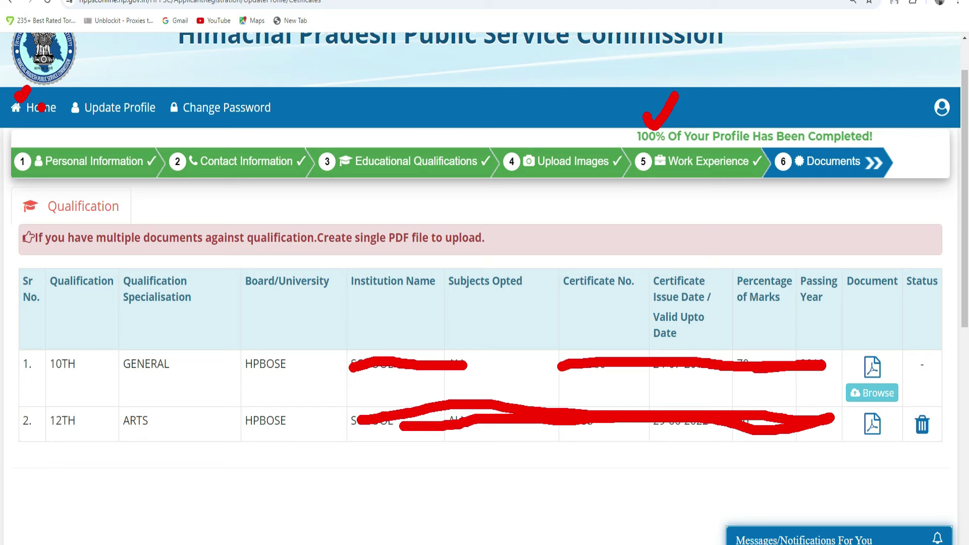
click(41, 108)
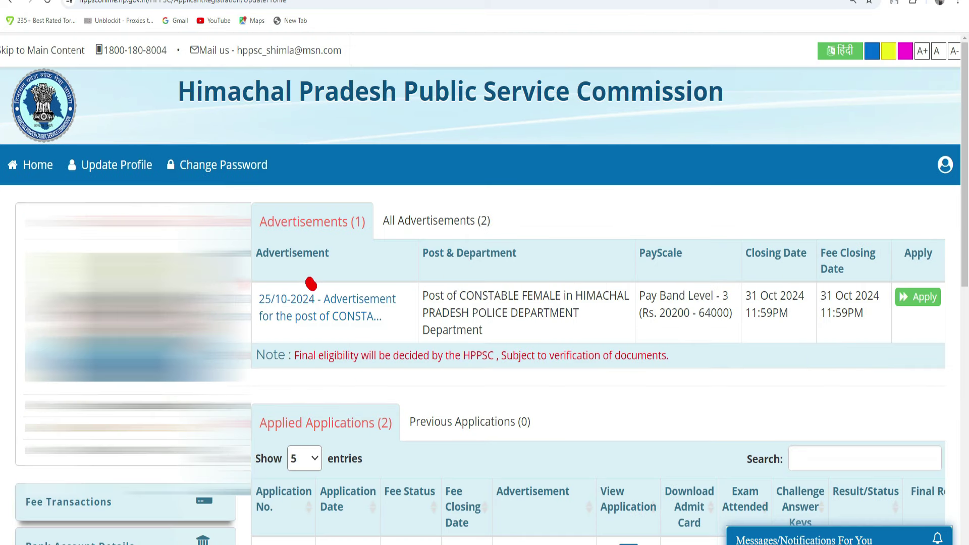
Apply for the Constable Female advertisement and accept the Eligibility Condition dialog.
drag(311, 285, 341, 262)
mouse_move(927, 260)
mouse_down()
mouse_move(891, 298)
mouse_move(887, 326)
mouse_move(956, 293)
mouse_move(902, 276)
mouse_move(889, 298)
mouse_up()
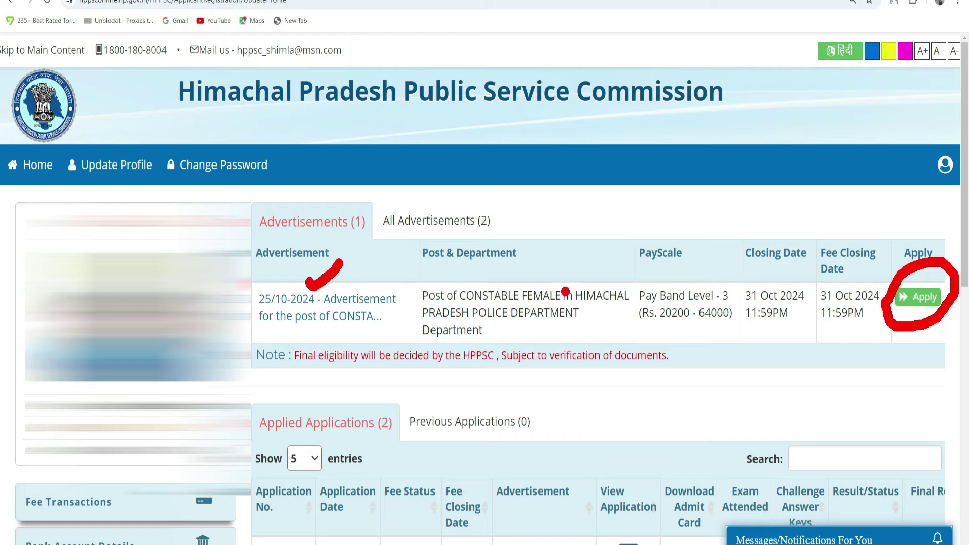
click(918, 296)
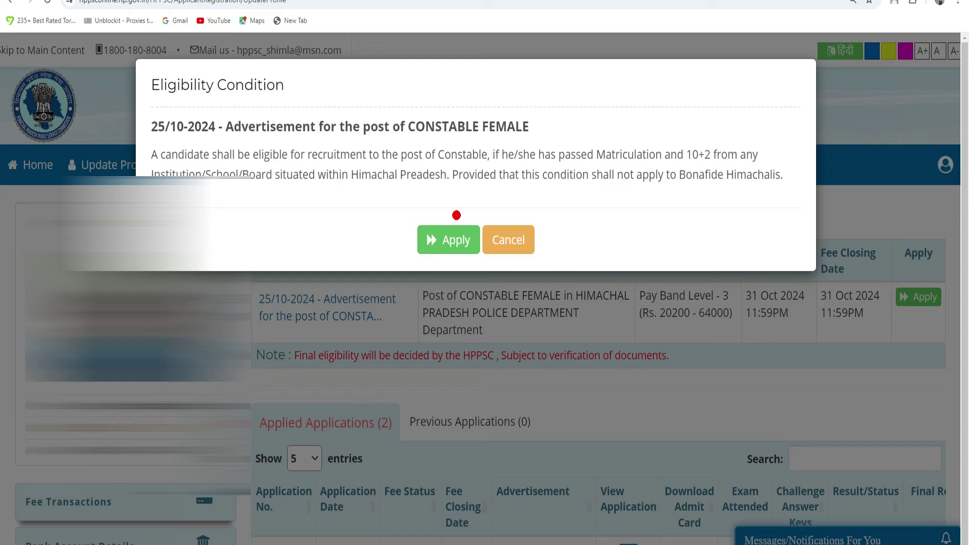
mouse_move(427, 215)
mouse_down()
mouse_move(435, 228)
mouse_move(466, 196)
mouse_up()
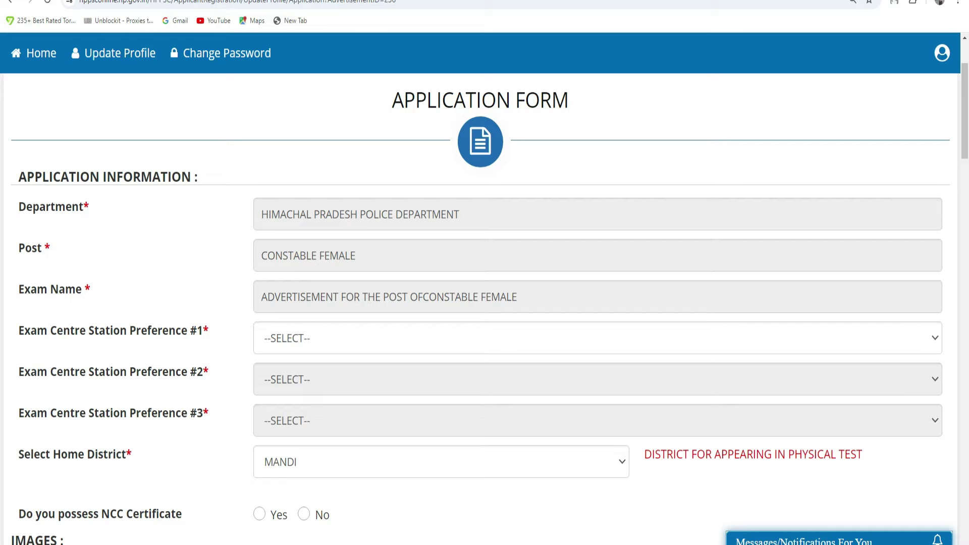
Choose exam centre preferences SUNDERNAGAR, MANDI and JOGINDERNAGAR in order.
click(597, 339)
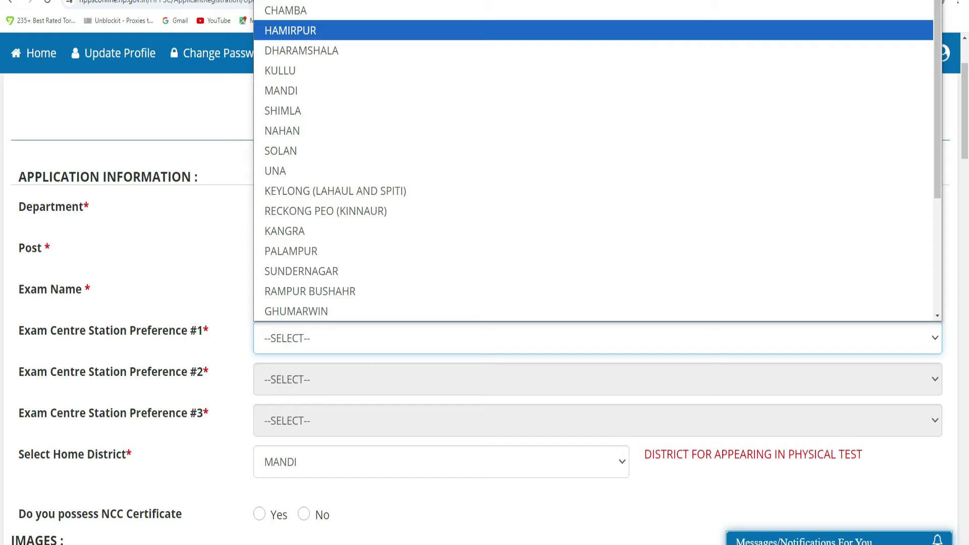
scroll(593, 157, down, 2)
scroll(596, 167, down, 1)
scroll(596, 167, up, 4)
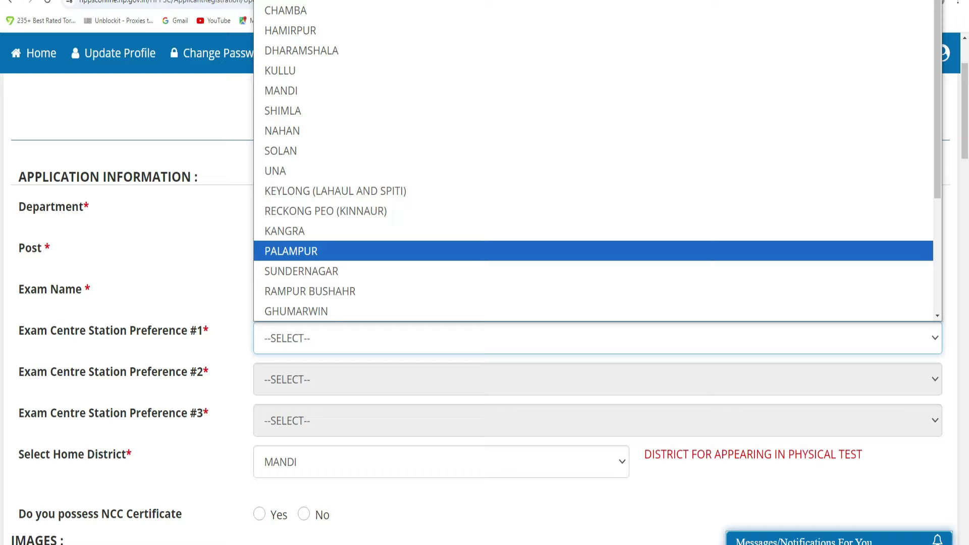
click(301, 272)
click(313, 379)
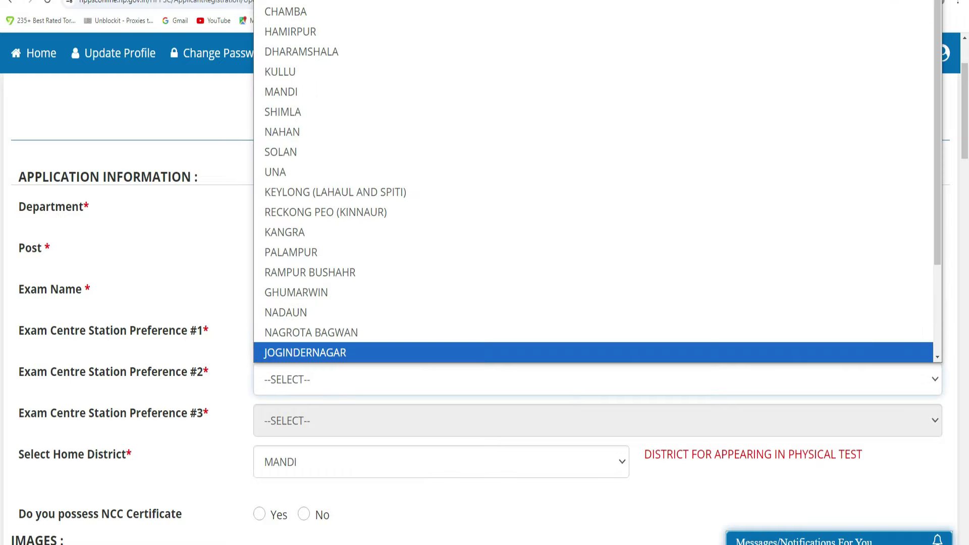
click(302, 92)
click(313, 420)
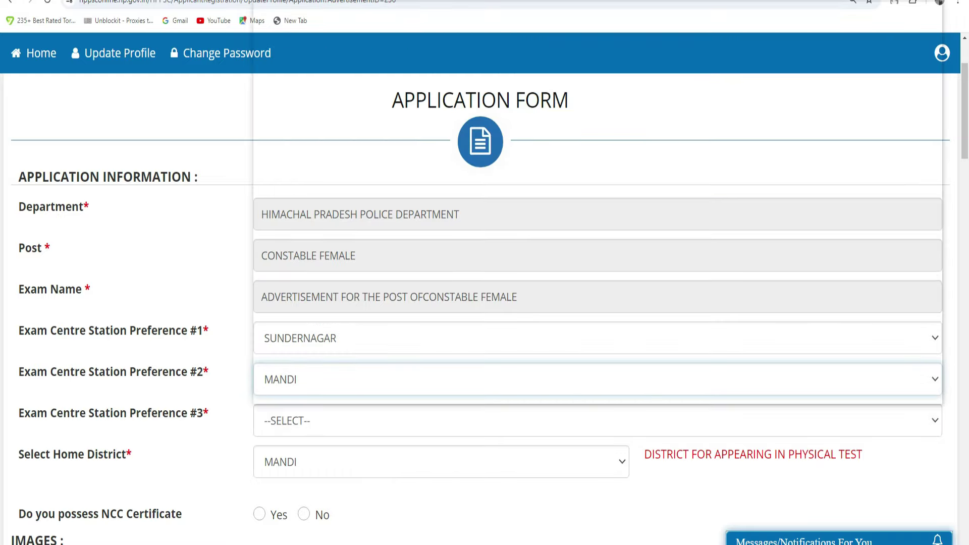
click(305, 373)
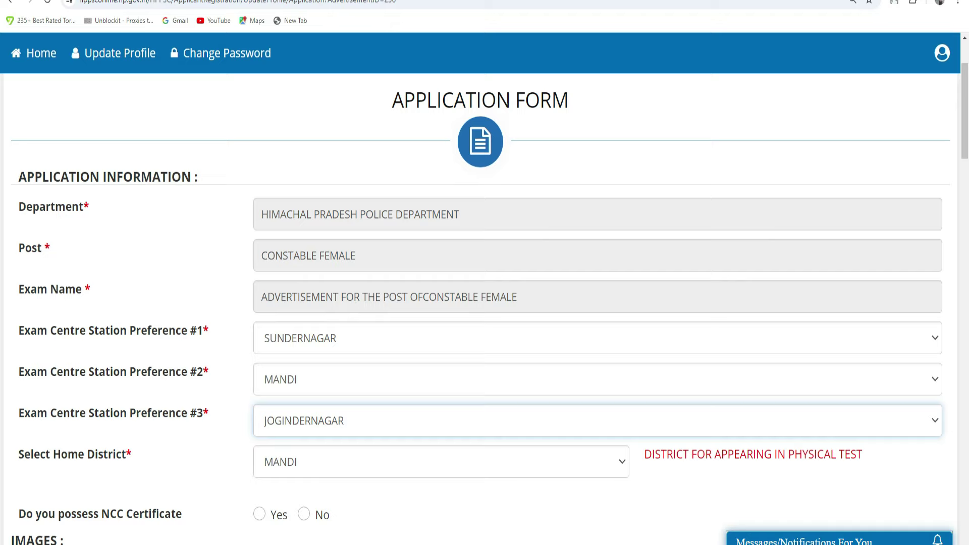
Keep MANDI as the home district.
click(442, 462)
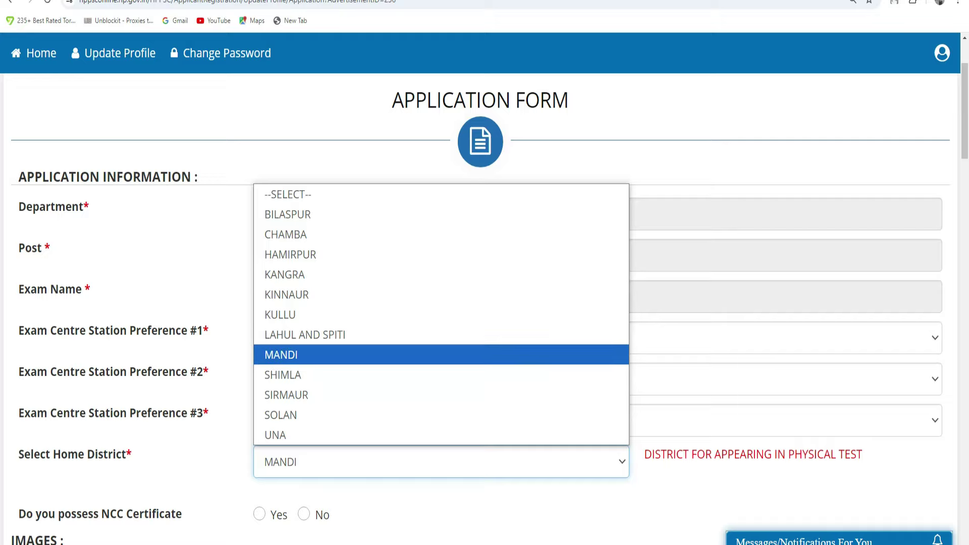
click(442, 355)
scroll(469, 191, down, 5)
mouse_move(6, 158)
mouse_down()
mouse_move(24, 176)
mouse_move(49, 148)
mouse_up()
drag(100, 181, 168, 181)
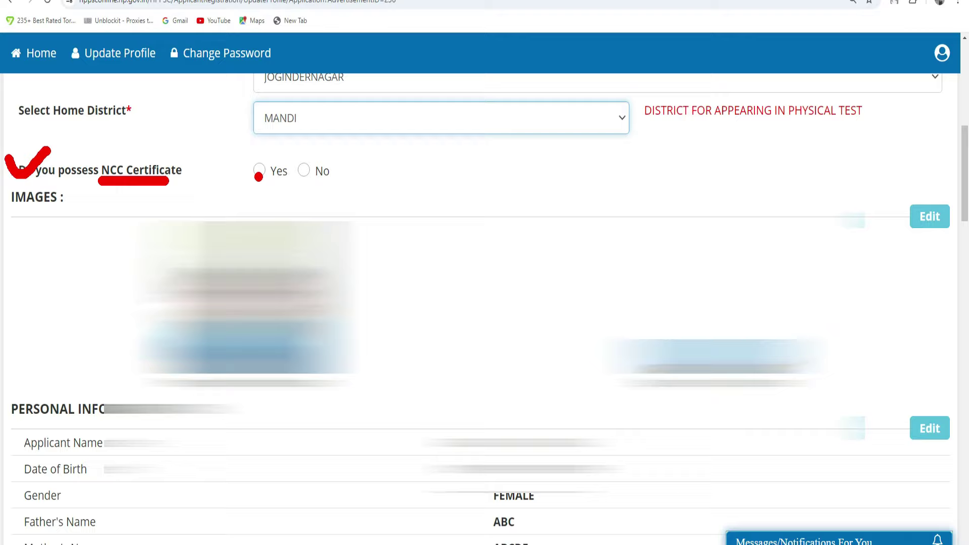
mouse_move(260, 159)
mouse_down()
mouse_move(268, 167)
mouse_move(286, 147)
mouse_move(330, 152)
mouse_up()
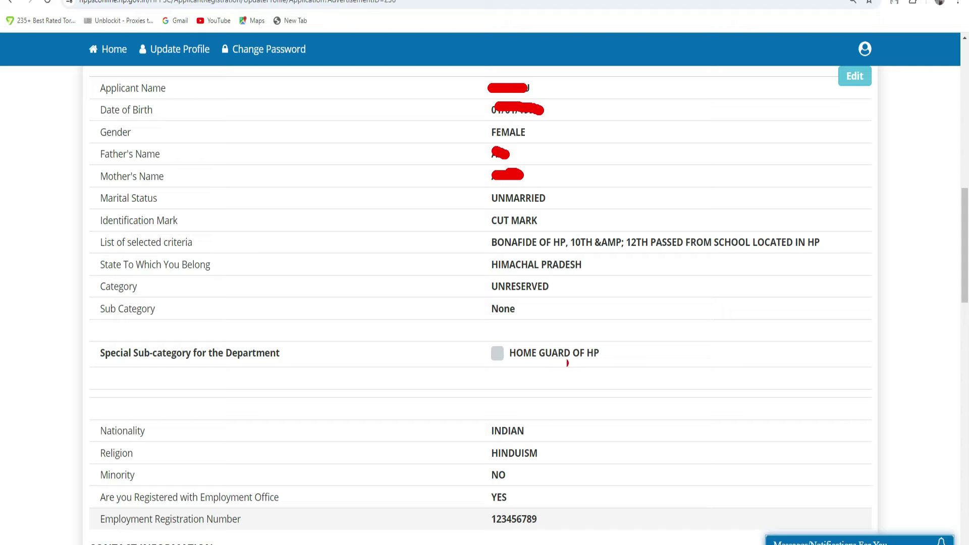
drag(136, 369, 248, 370)
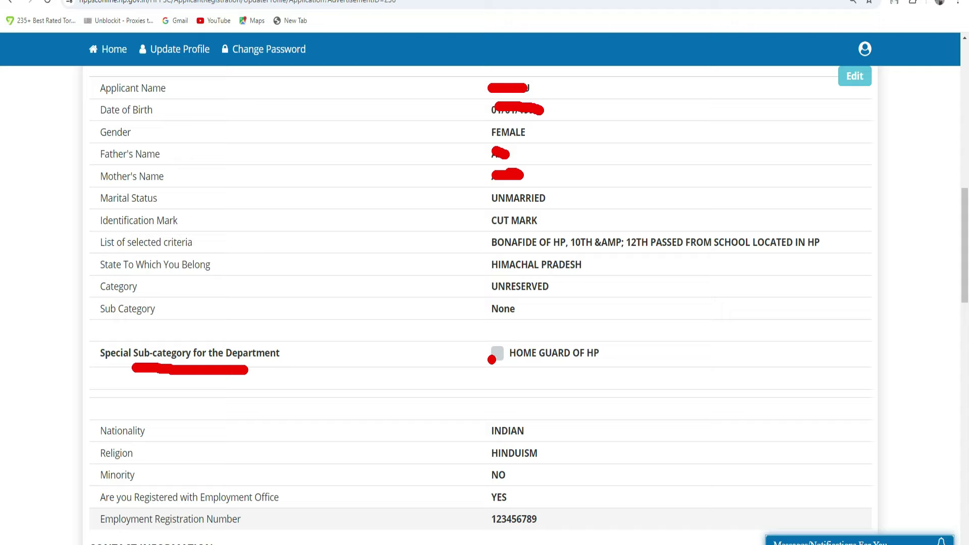
drag(497, 349, 515, 338)
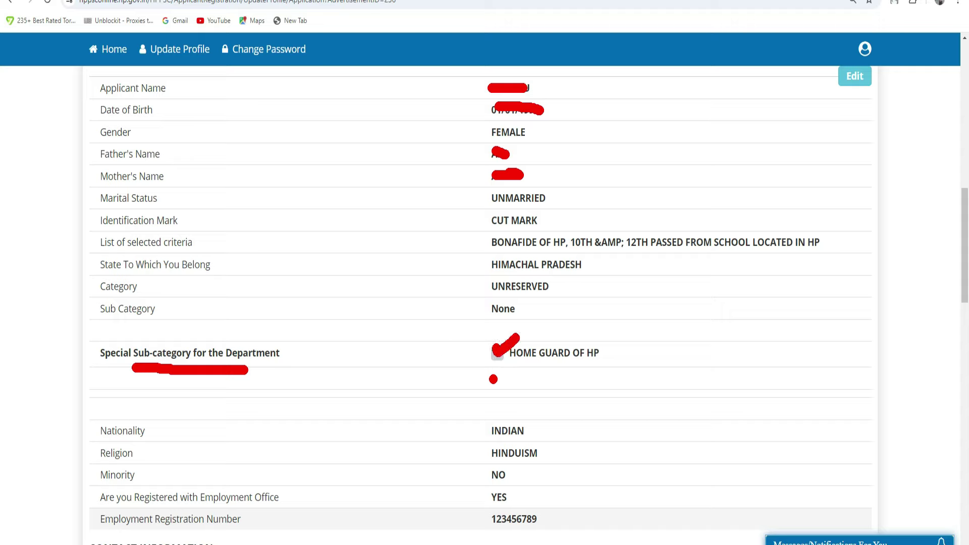
scroll(628, 368, down, 10)
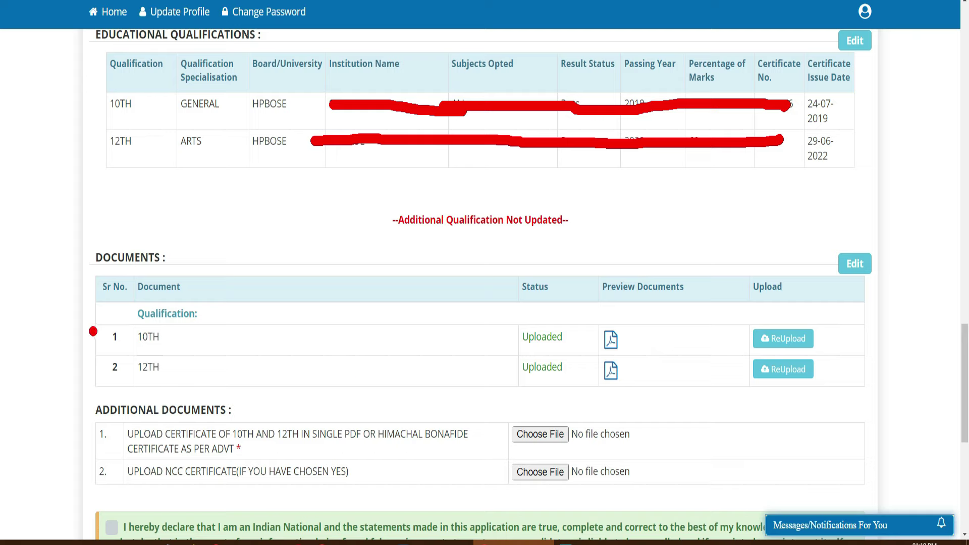
mouse_move(90, 331)
mouse_down()
mouse_move(109, 336)
mouse_move(122, 317)
mouse_up()
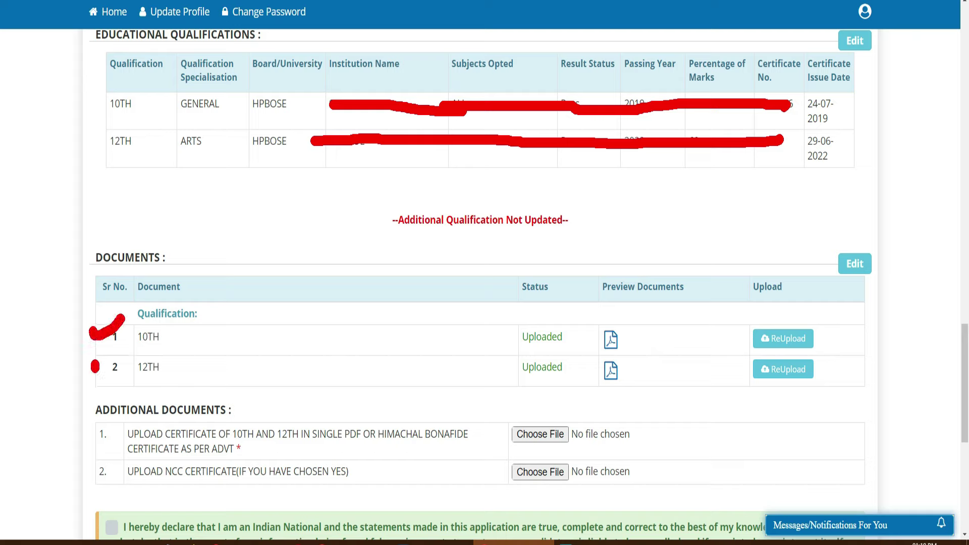
drag(92, 366, 127, 348)
drag(85, 414, 118, 387)
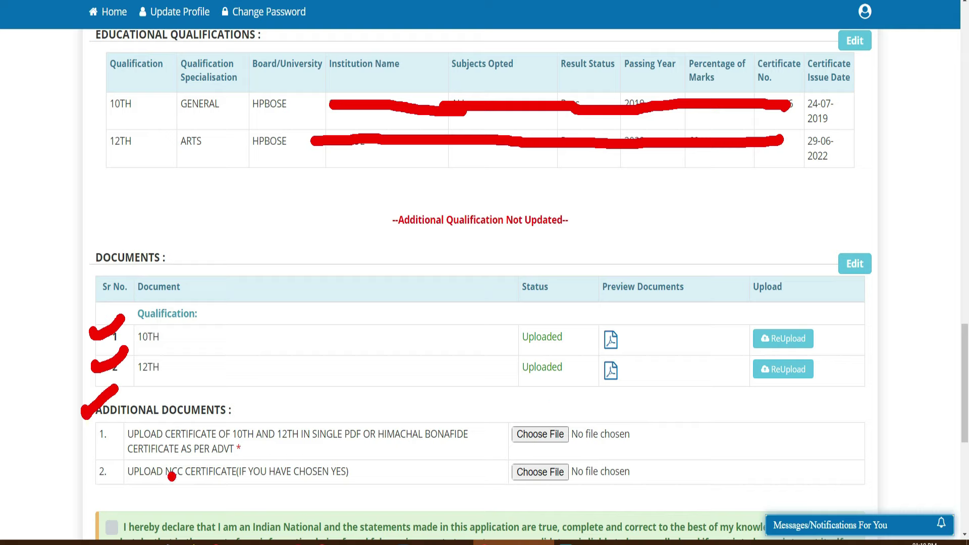
mouse_move(243, 423)
mouse_down()
mouse_move(263, 402)
mouse_move(295, 404)
mouse_up()
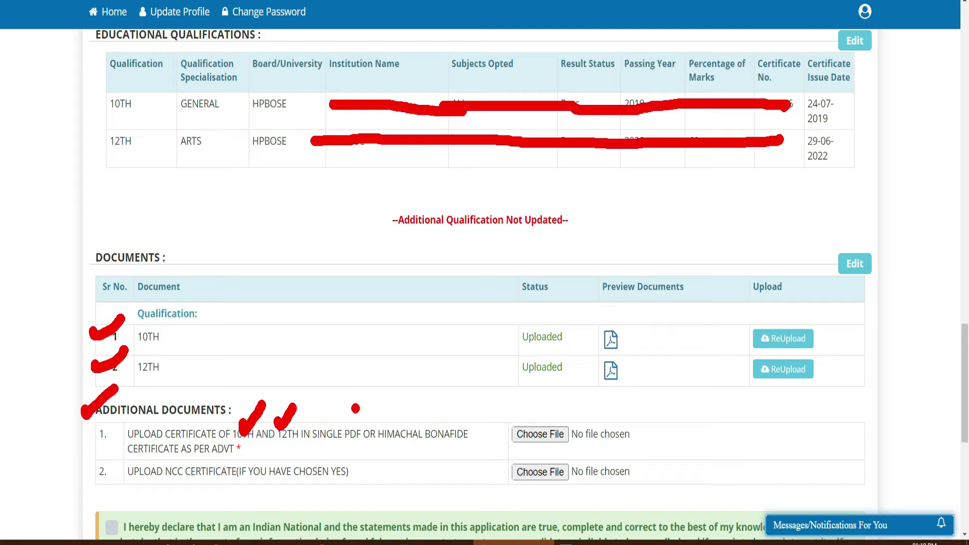
mouse_move(589, 424)
mouse_down()
mouse_move(592, 435)
mouse_move(613, 404)
mouse_up()
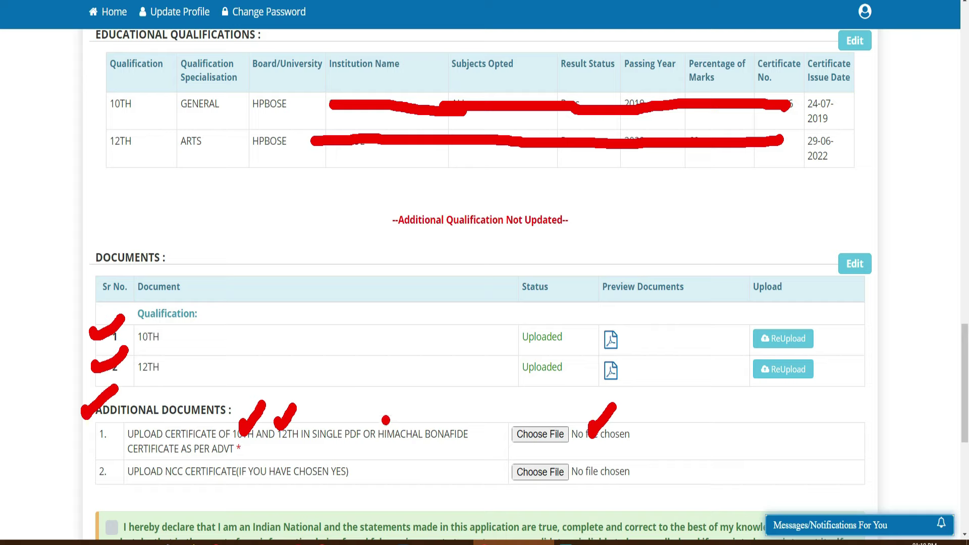
drag(385, 419, 402, 411)
drag(147, 485, 312, 480)
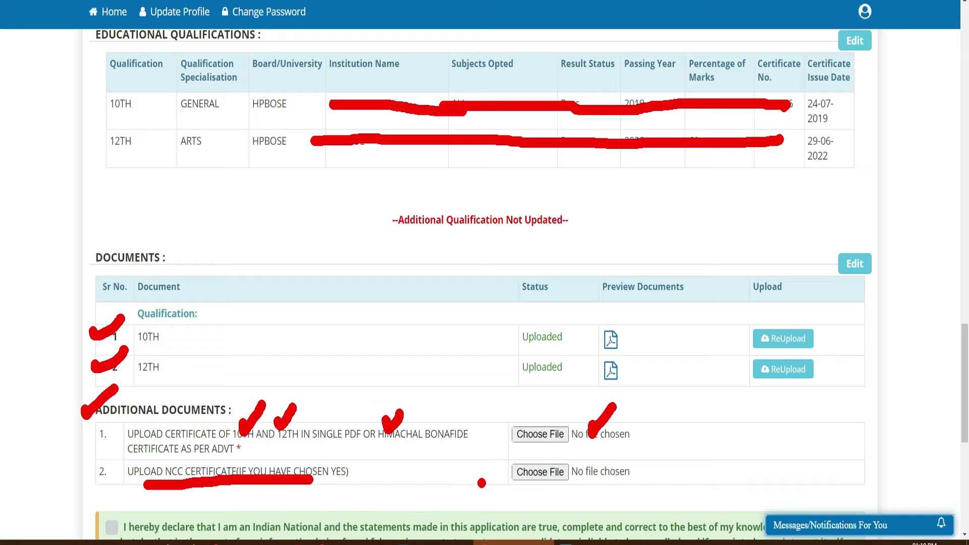
mouse_move(481, 471)
mouse_down()
mouse_move(488, 477)
mouse_move(501, 460)
mouse_up()
key(Escape)
scroll(130, 508, down, 5)
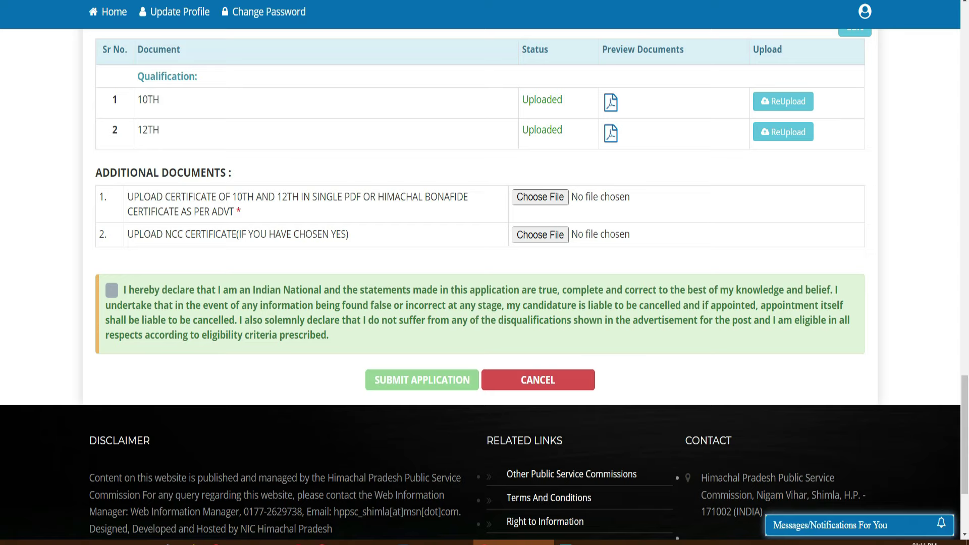
Accept the declaration and certify the uploaded documents in Preview Documents.
click(112, 290)
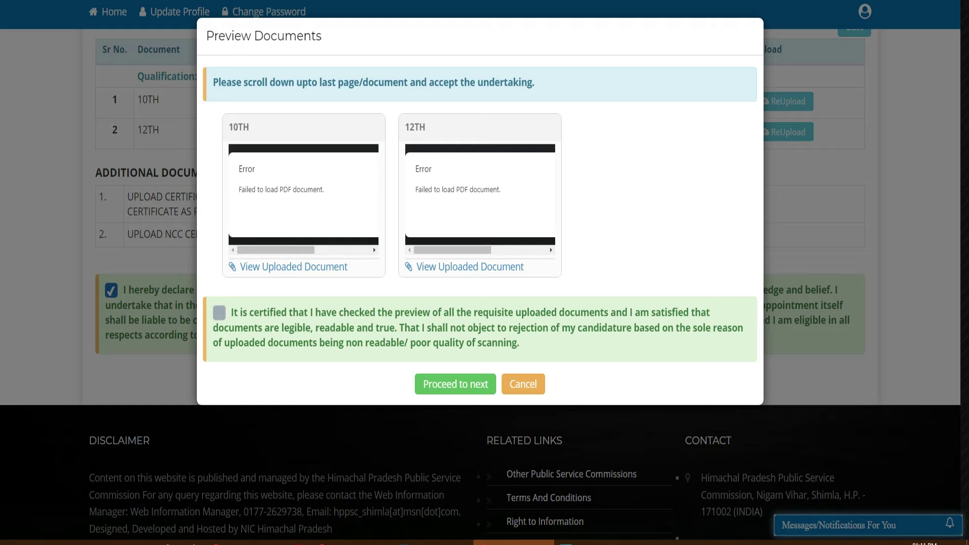
click(219, 313)
click(455, 384)
key(Return)
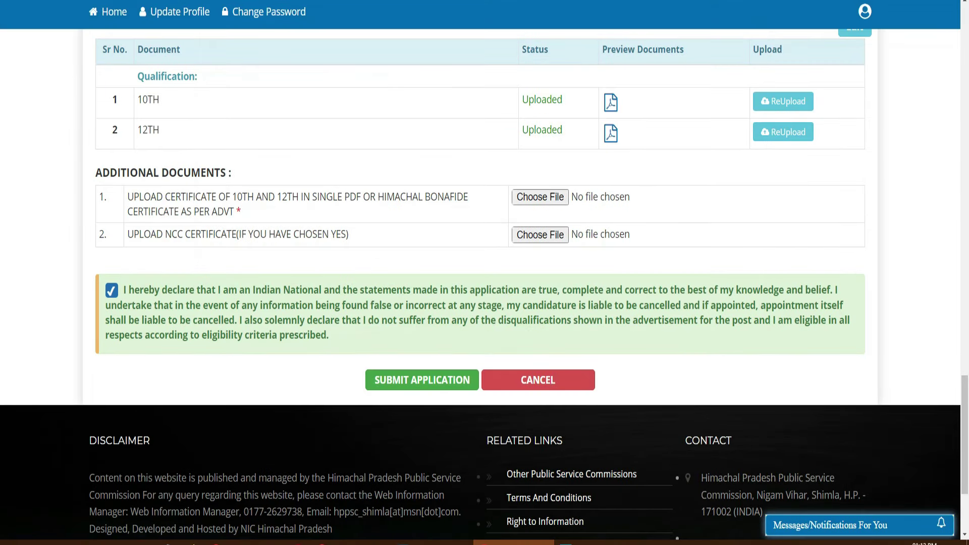
Submit the Constable Female application and confirm the submission.
click(422, 380)
key(Return)
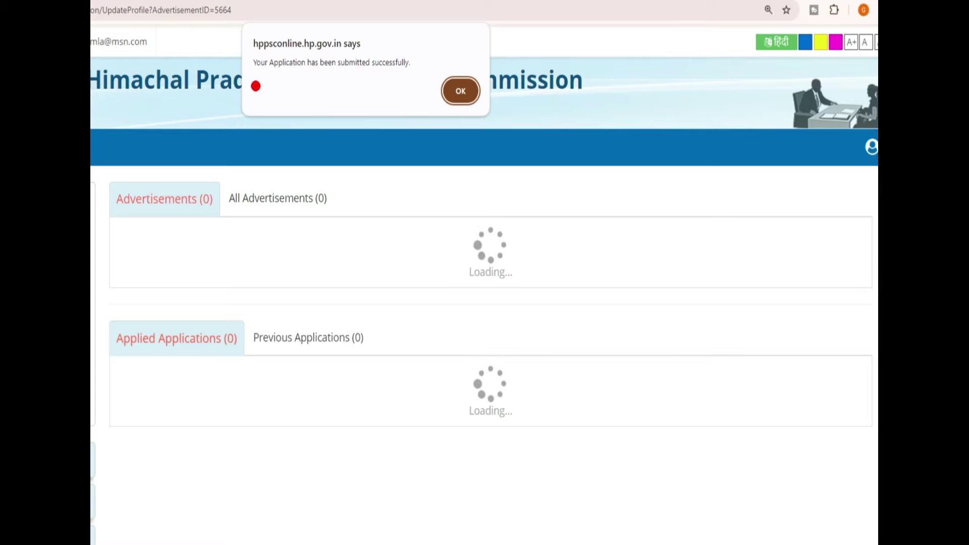
mouse_move(254, 82)
mouse_down()
mouse_move(325, 89)
mouse_move(407, 80)
mouse_up()
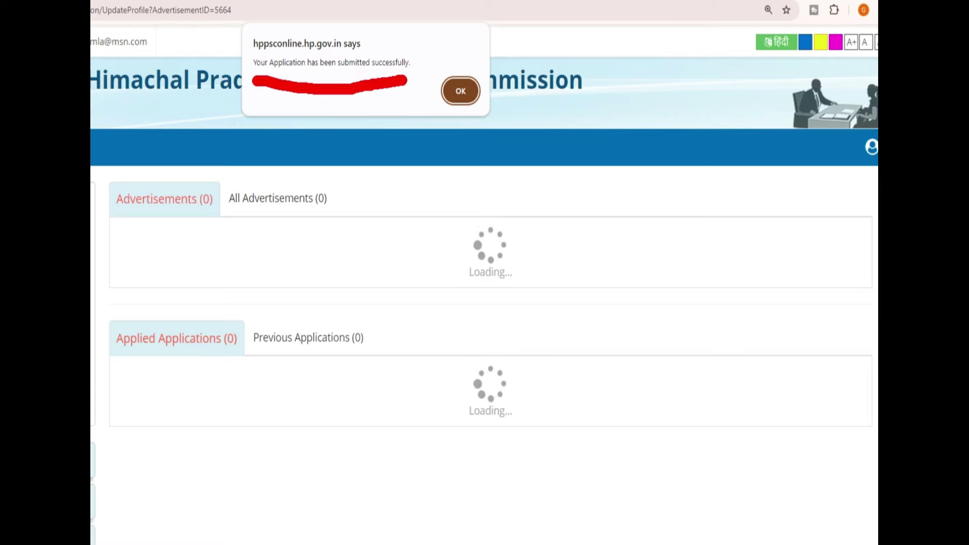